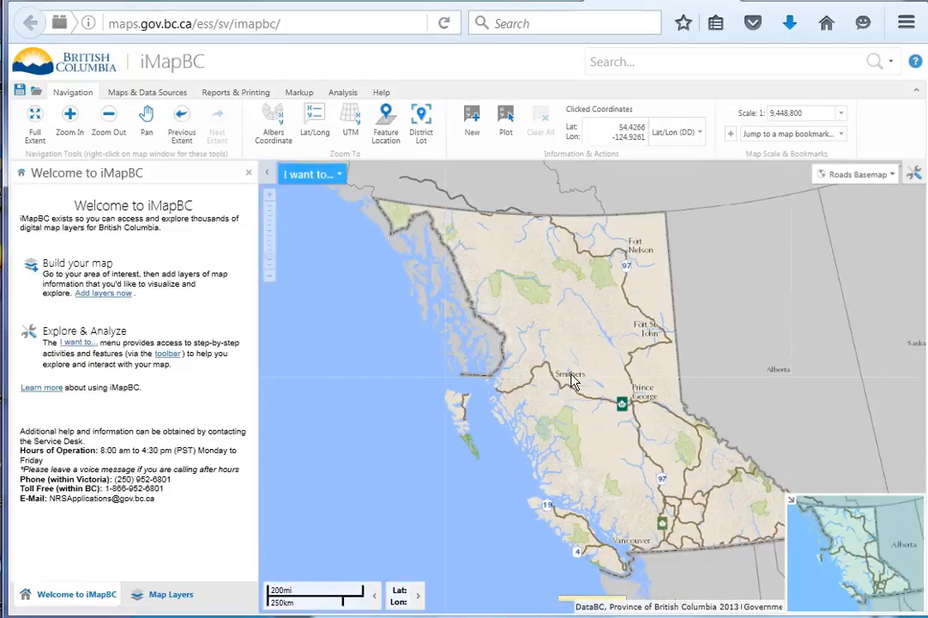
Search the map features for Maple Ridge, zoom to the Maple Ridge, BC result, and close its details
click(632, 61)
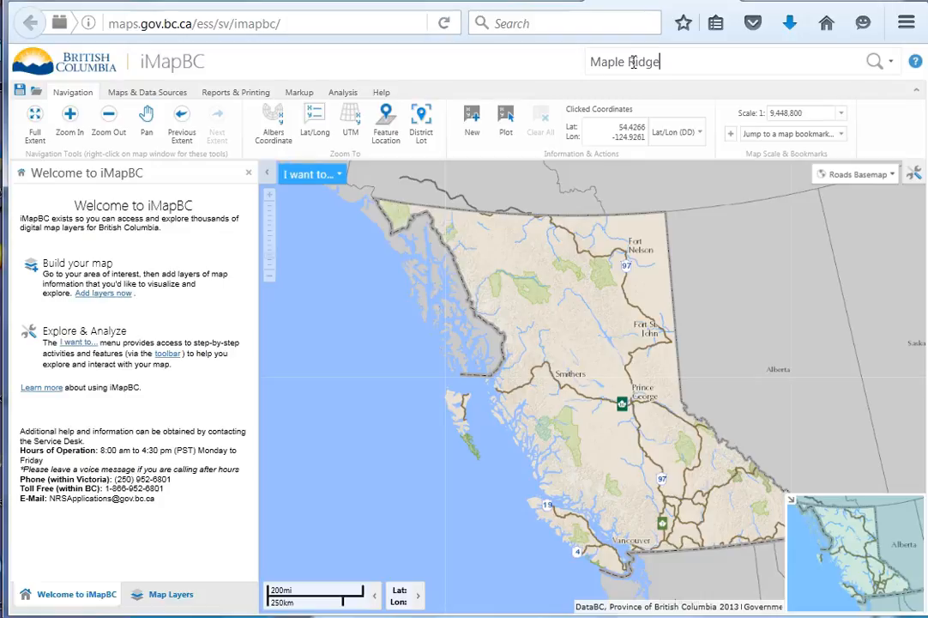
key(Return)
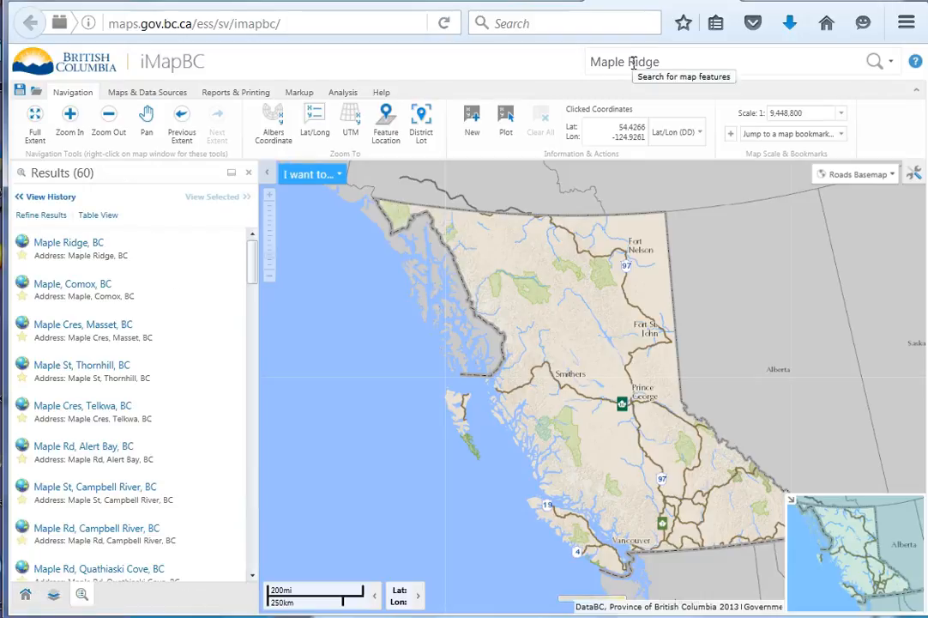
click(71, 247)
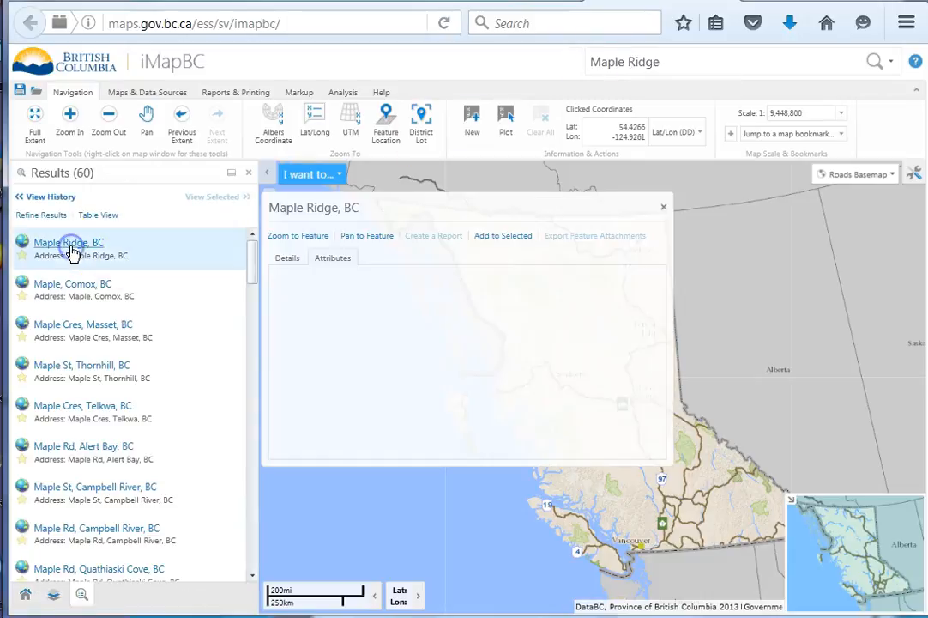
click(363, 293)
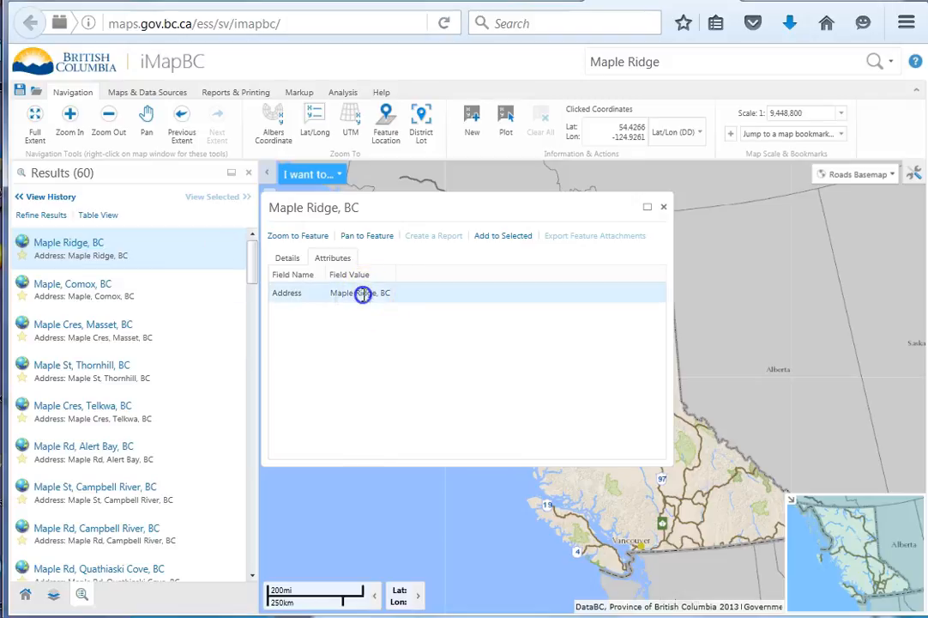
click(302, 235)
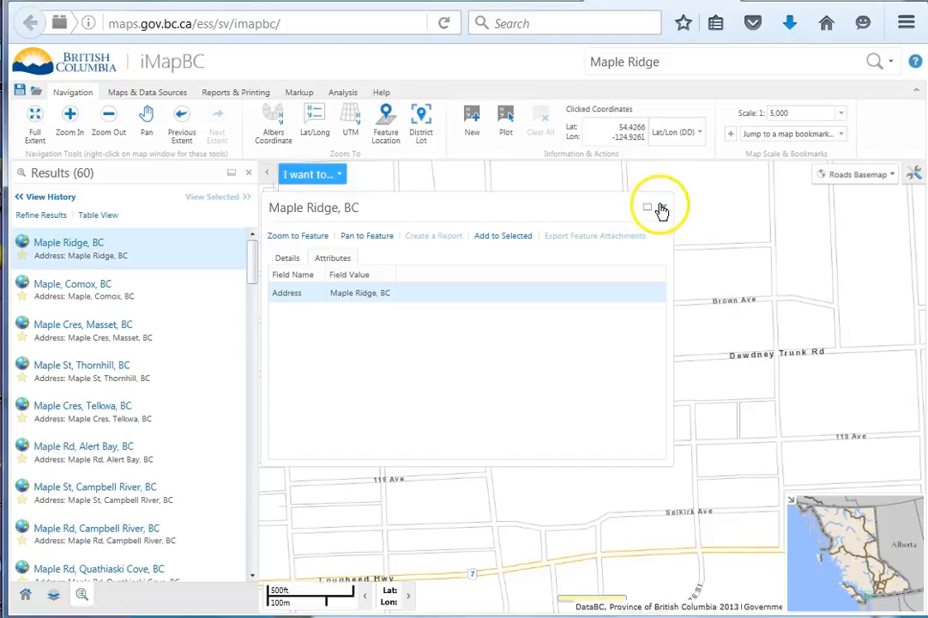
click(664, 206)
Explore the map east of Maple Ridge around 123 Ave and 287 St at a scale of 1:10,000
scroll(684, 341, down, 2)
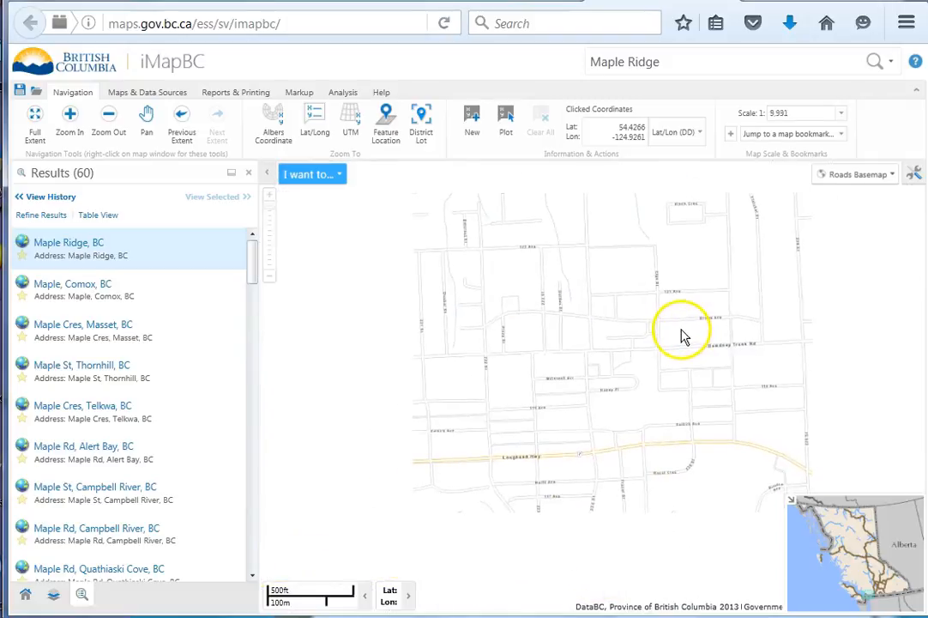
scroll(679, 338, down, 1)
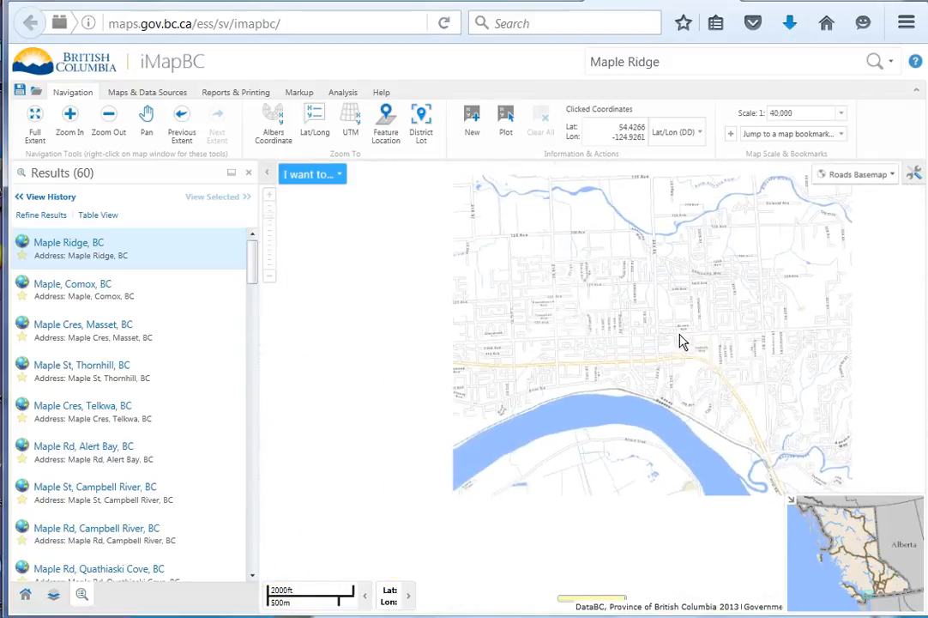
drag(777, 348, 272, 349)
drag(608, 361, 417, 209)
drag(719, 339, 627, 517)
scroll(632, 319, up, 2)
drag(640, 299, 549, 453)
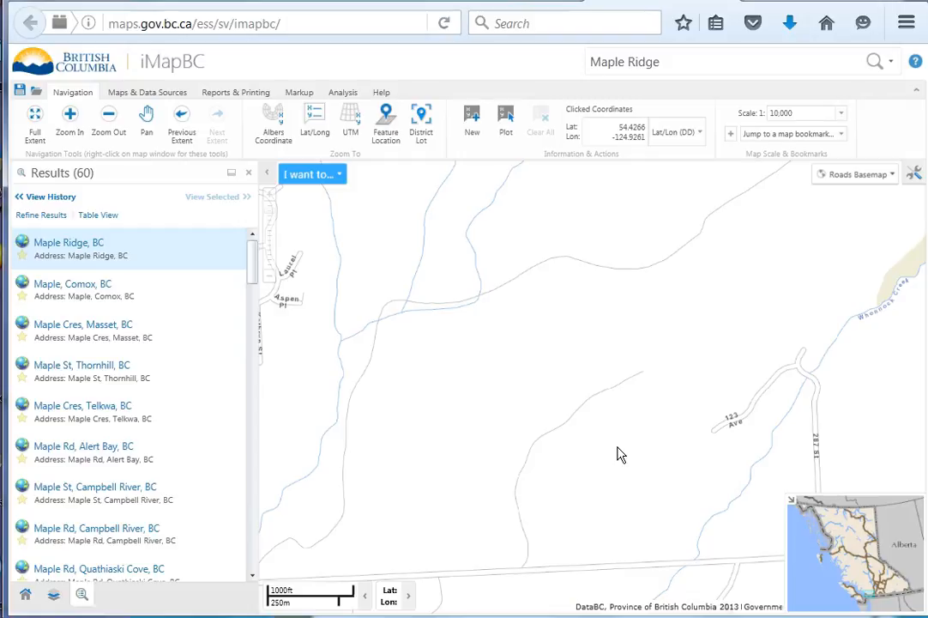
Find a feature location in the Municipality category and zoom the map to MAPLE RIDGE
click(338, 176)
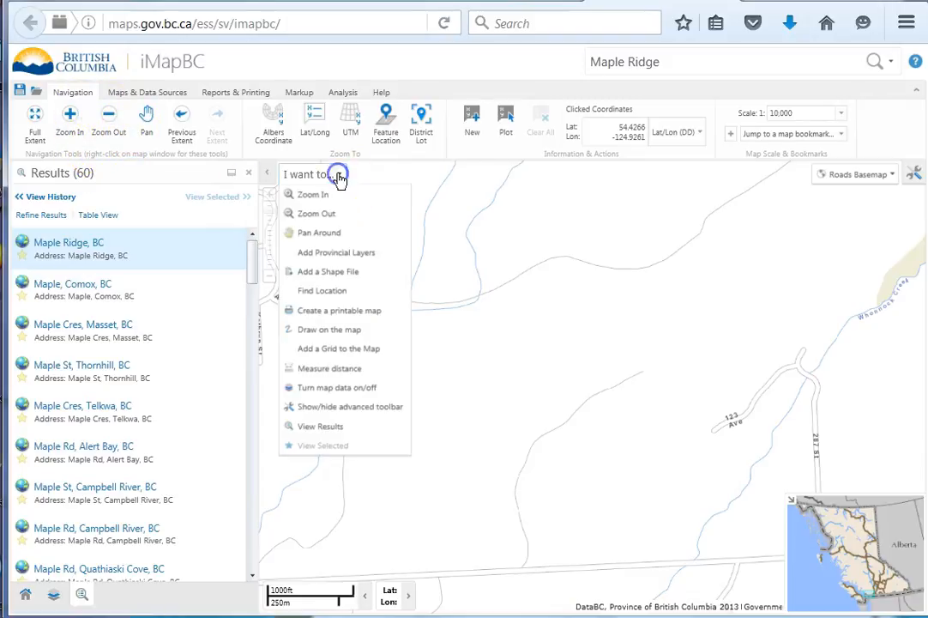
click(317, 292)
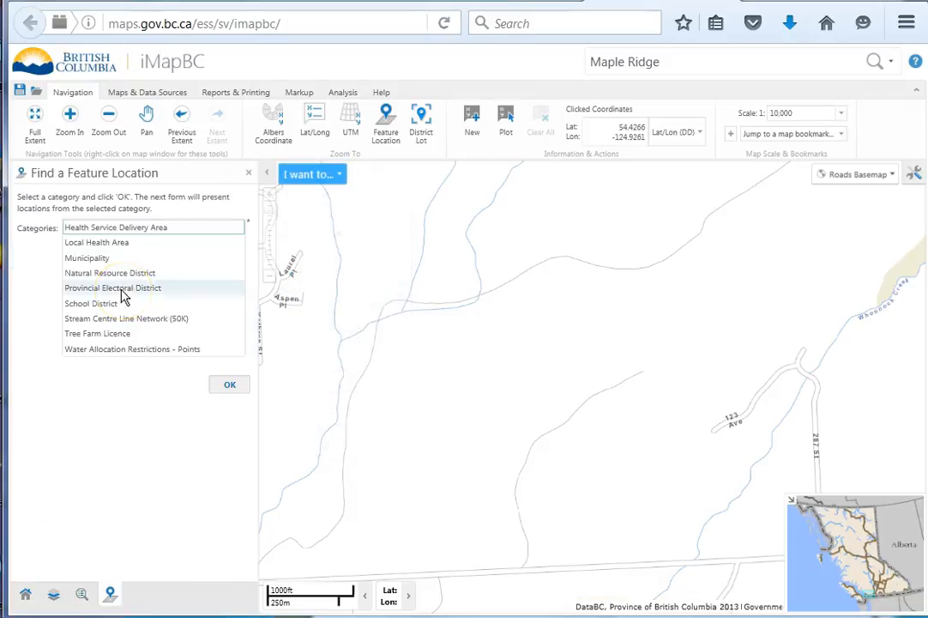
click(88, 260)
double_click(88, 261)
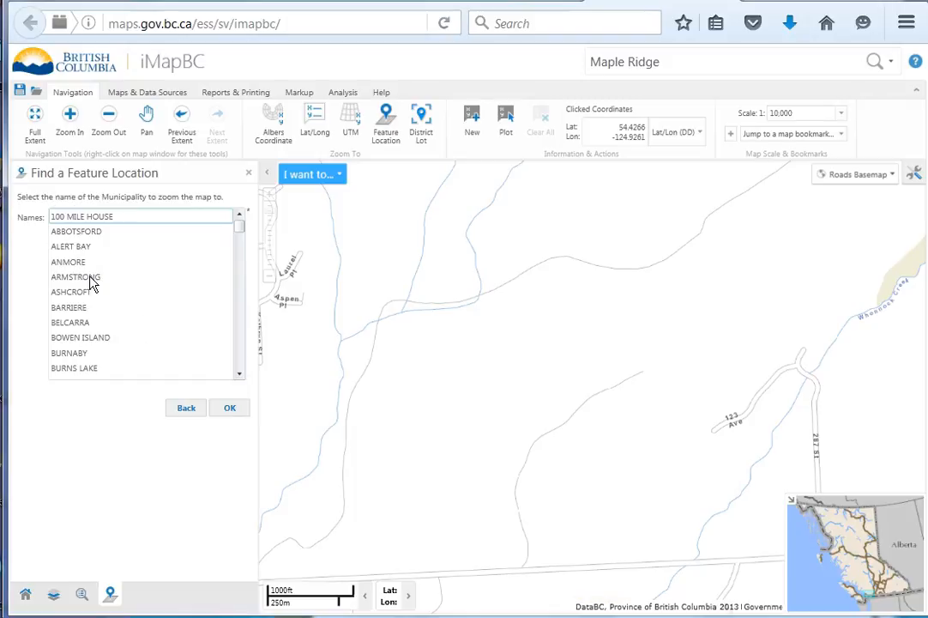
scroll(90, 280, down, 8)
scroll(94, 292, down, 6)
scroll(96, 294, down, 5)
scroll(96, 294, down, 5)
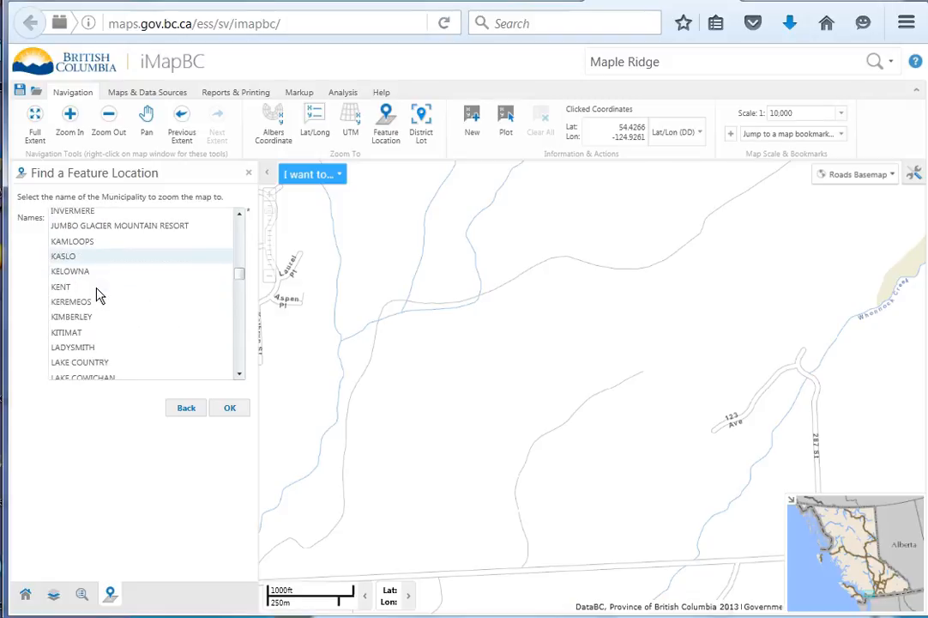
scroll(98, 298, down, 3)
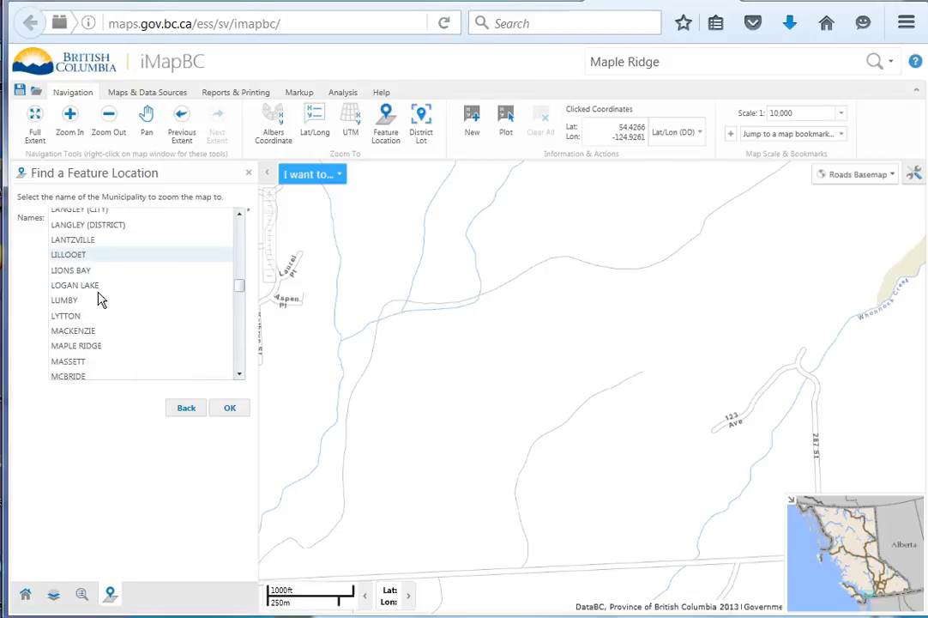
click(94, 314)
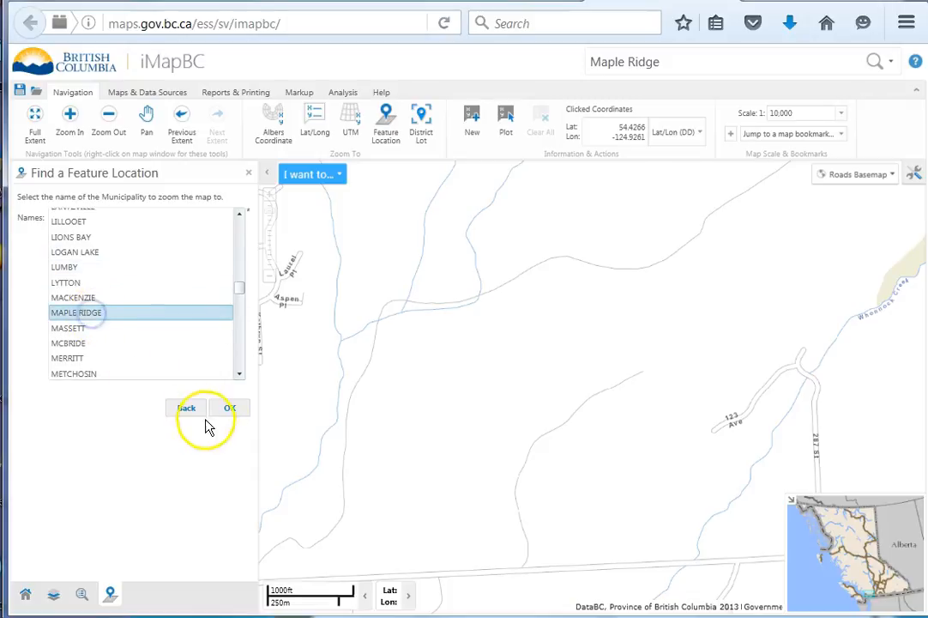
click(228, 408)
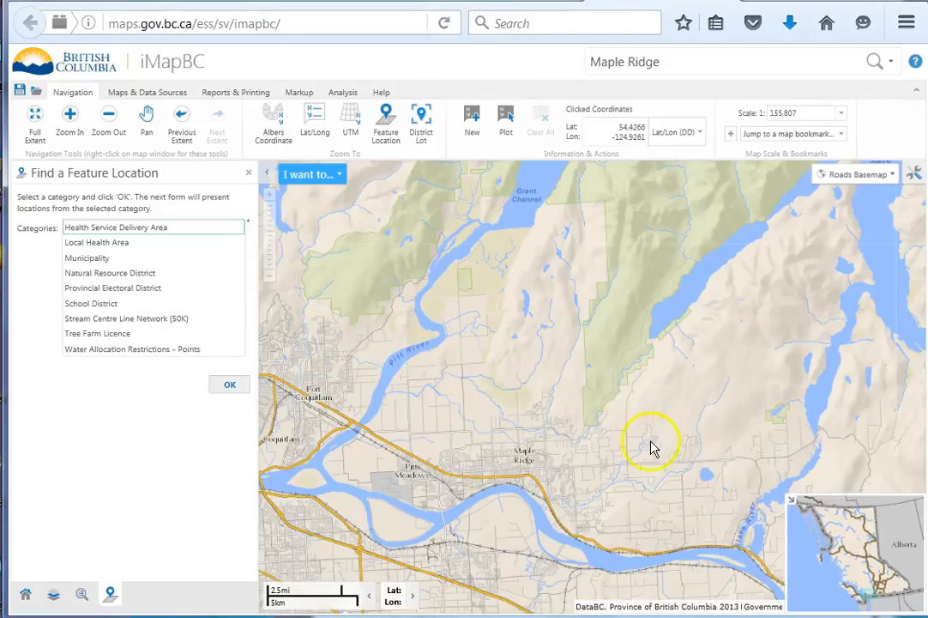
Bring the area northwest of 123 Ave and 287 St into view at a scale of about 1:19,476
scroll(639, 478, up, 2)
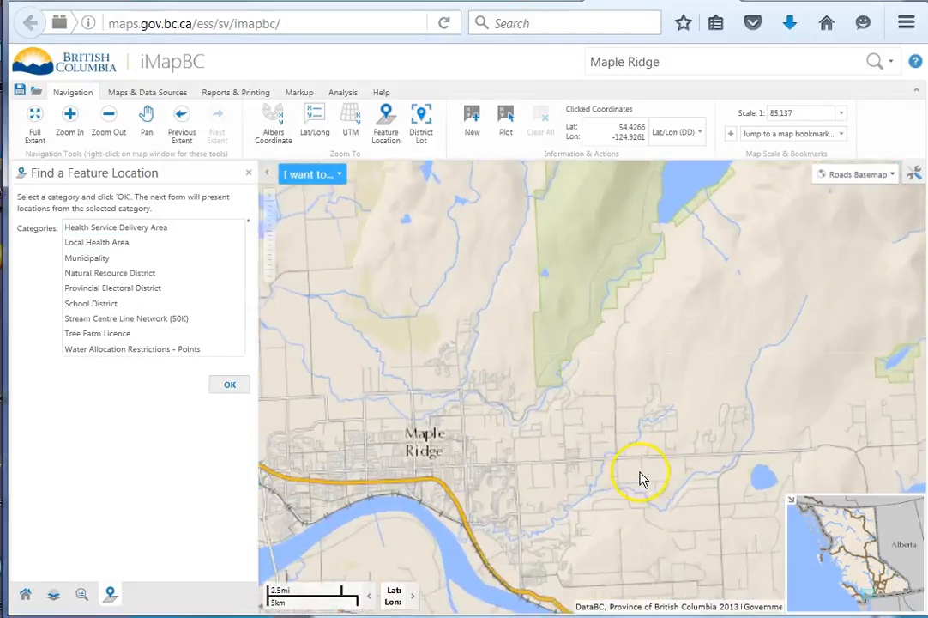
drag(772, 346, 369, 379)
scroll(521, 397, up, 1)
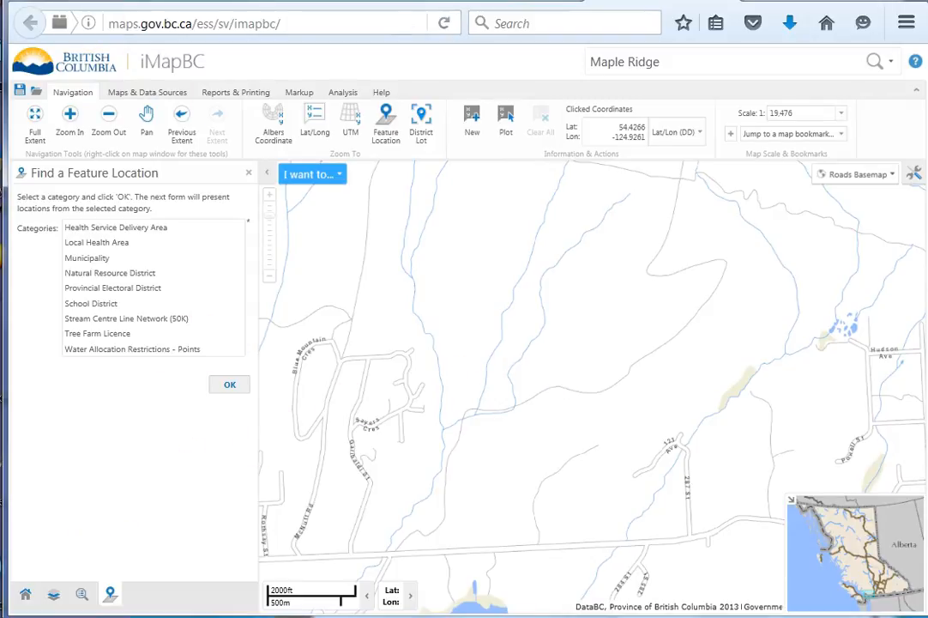
Open the provincial layer catalog and expand the Forest Grasslands and Wetlands category
click(148, 92)
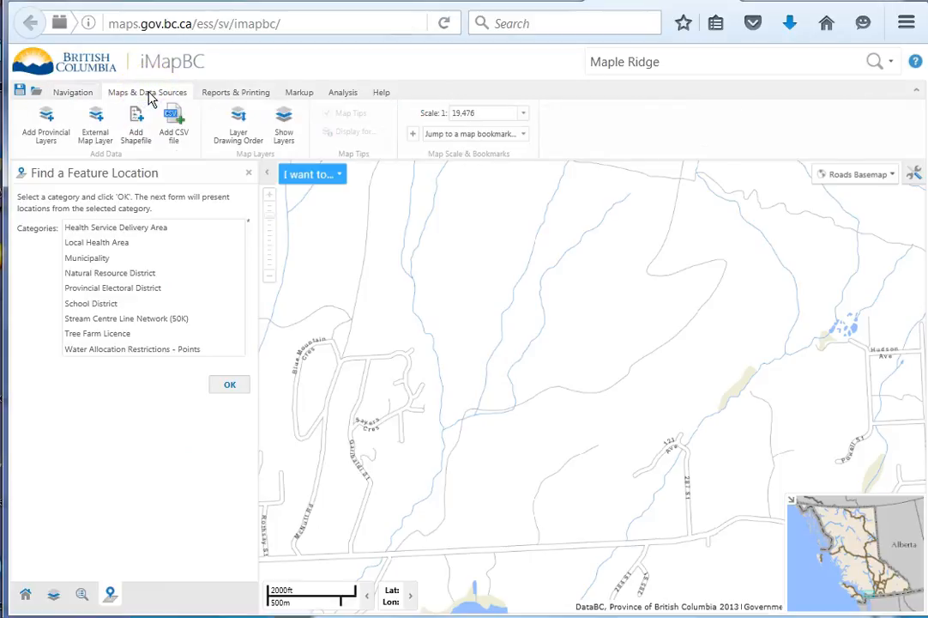
click(47, 121)
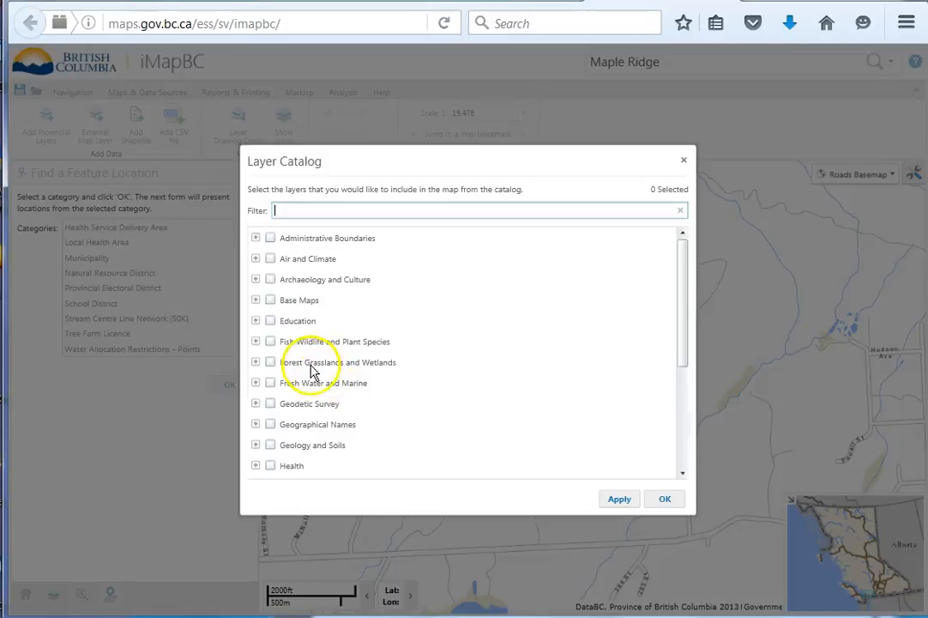
click(256, 363)
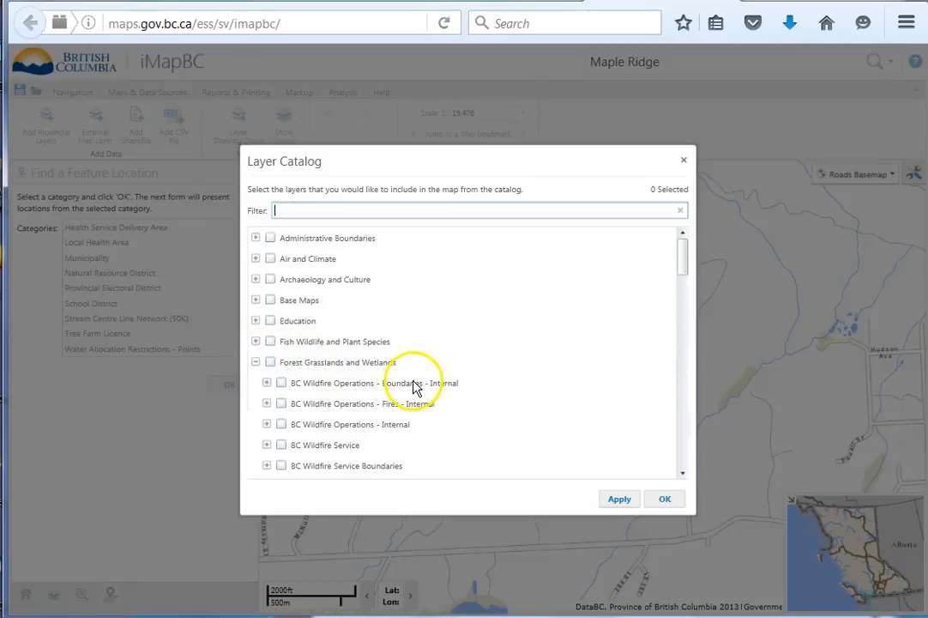
Add the Vegetated Land Cover - Outlined layer from the Vegetated Land Cover group to the map
scroll(414, 388, down, 1)
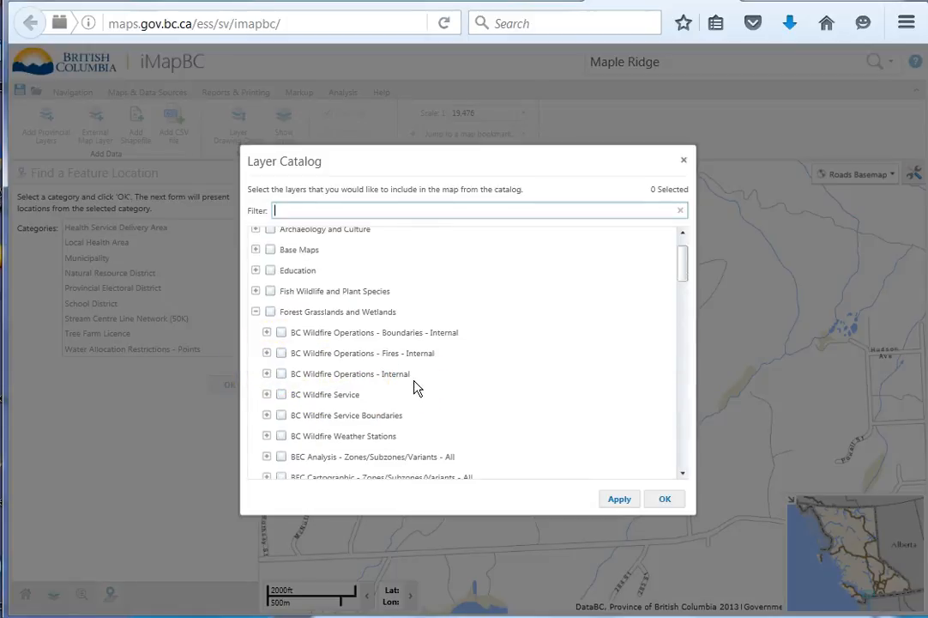
scroll(415, 388, down, 1)
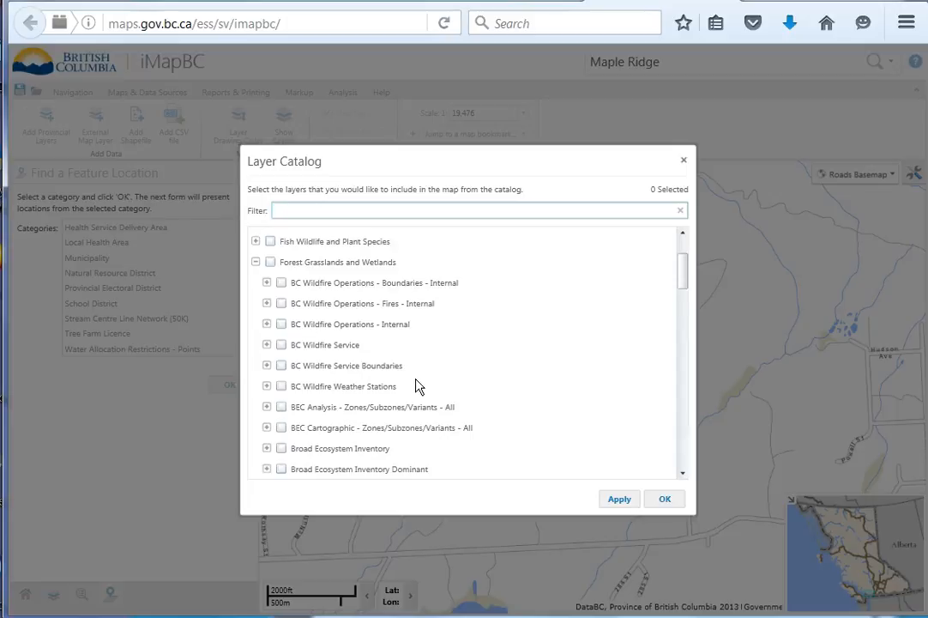
scroll(417, 386, down, 7)
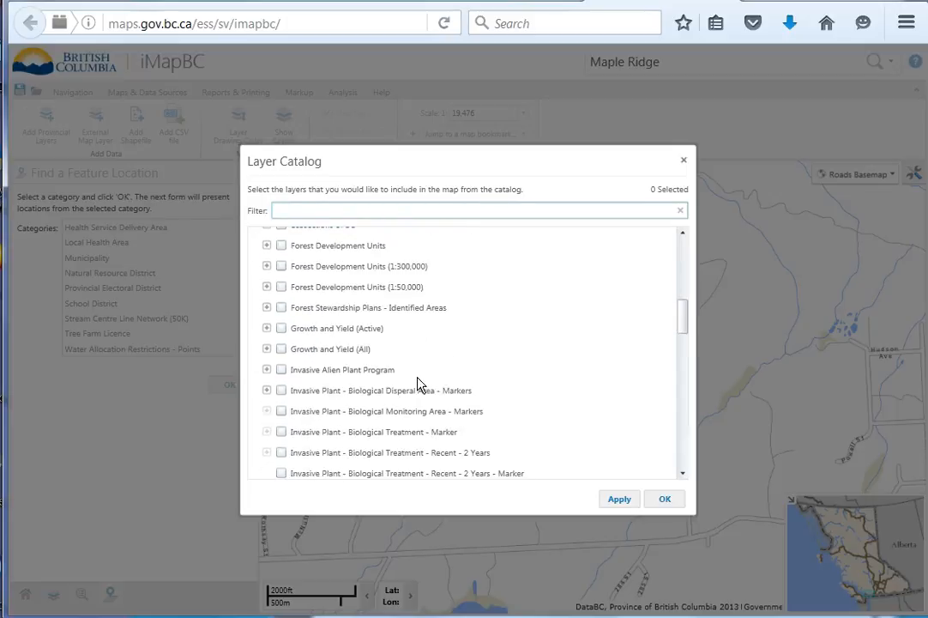
scroll(418, 385, down, 5)
scroll(418, 385, down, 2)
scroll(418, 384, down, 6)
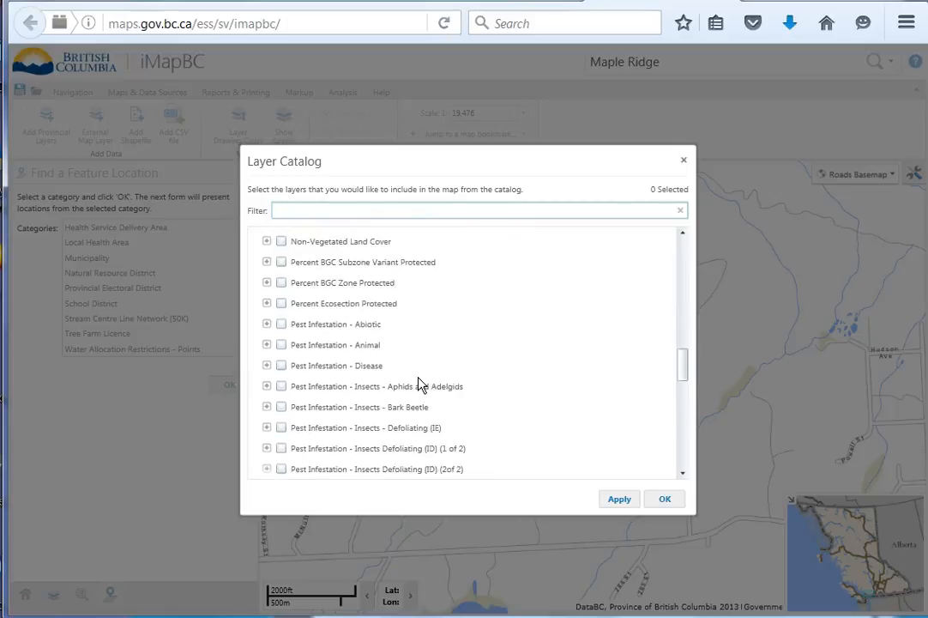
scroll(421, 384, down, 4)
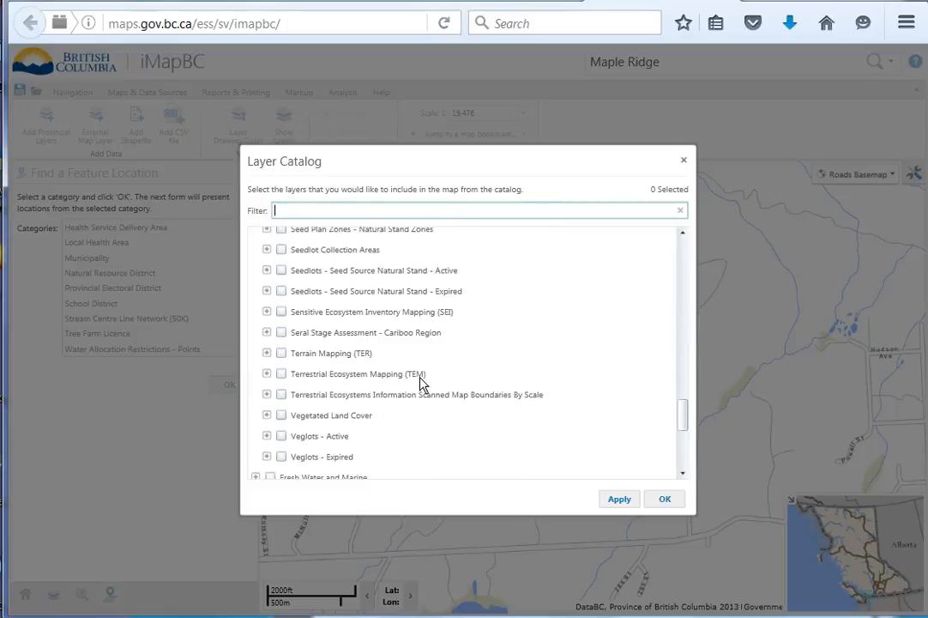
click(267, 418)
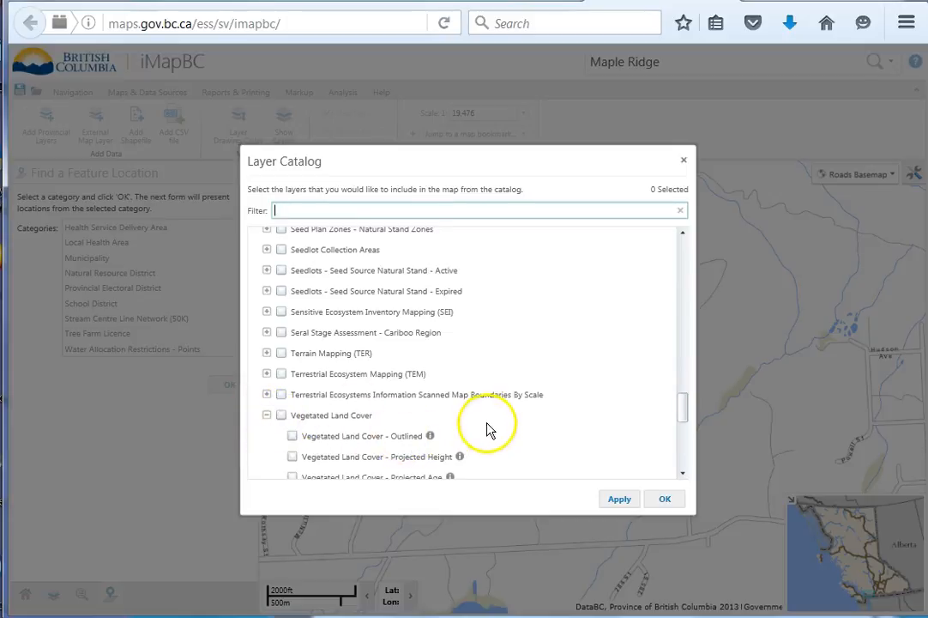
scroll(489, 427, down, 1)
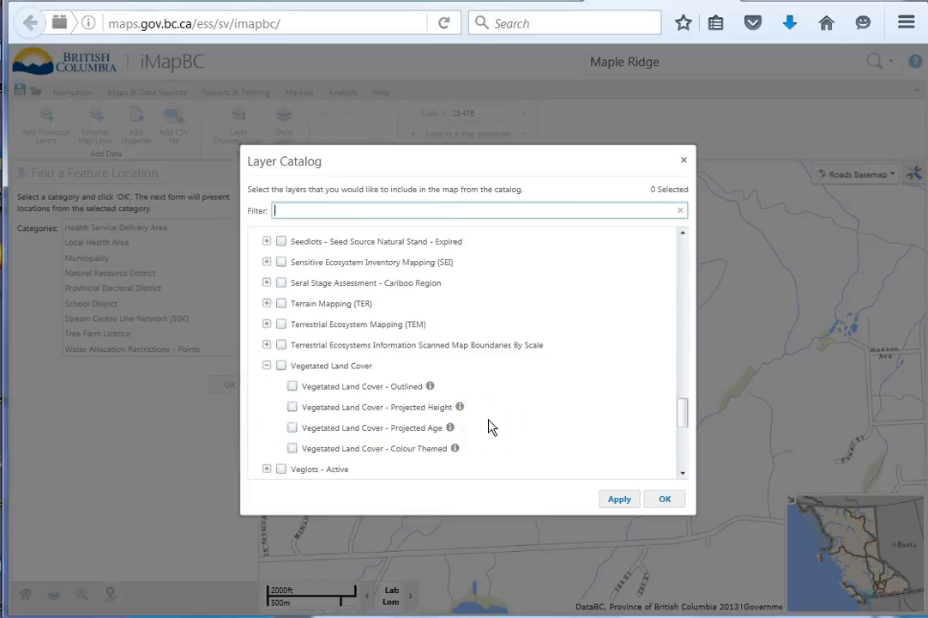
click(291, 387)
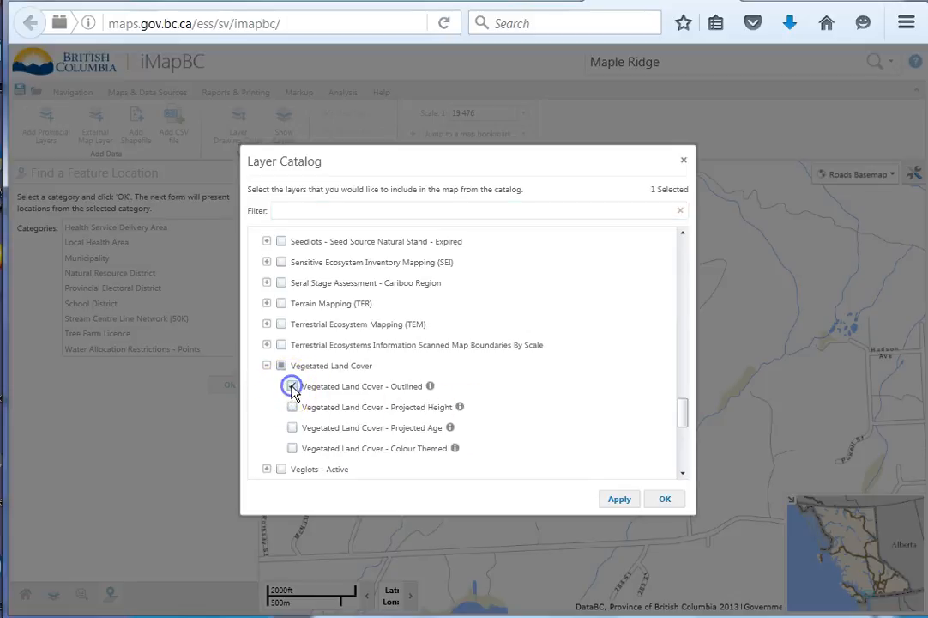
click(662, 500)
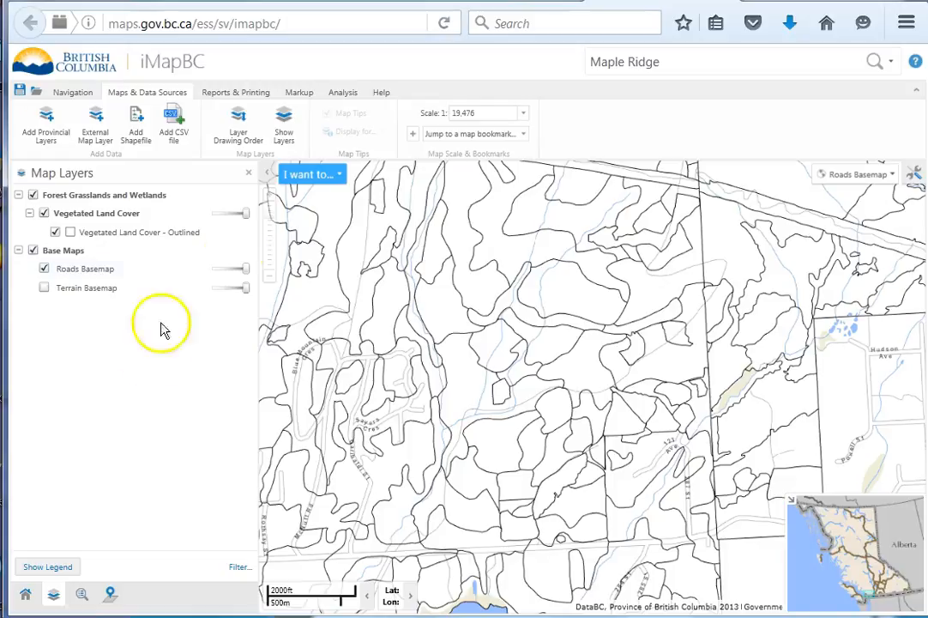
Identify the vegetated land cover polygons west of 123 Ave using the Point location information tool
click(334, 99)
click(174, 126)
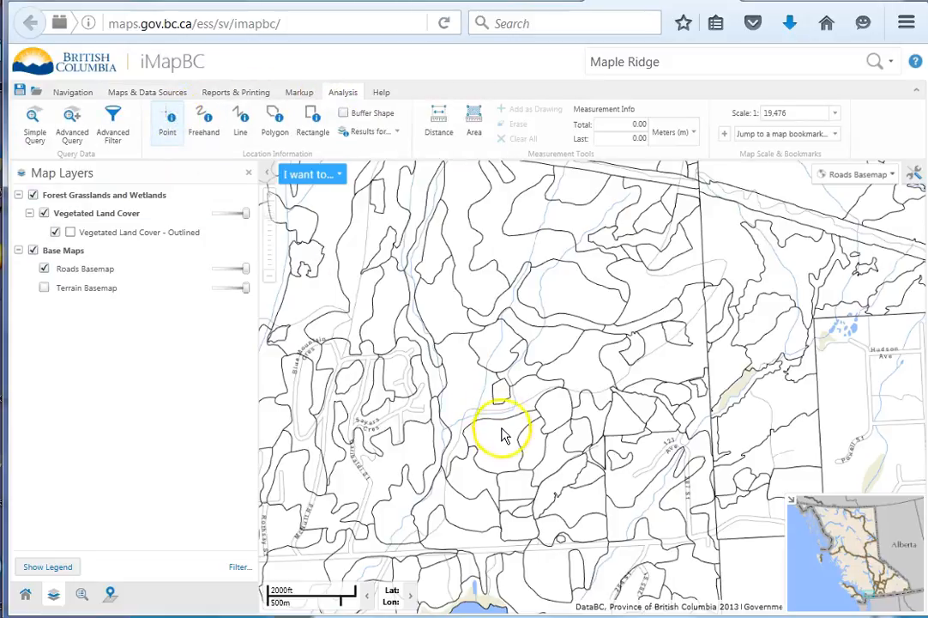
click(506, 456)
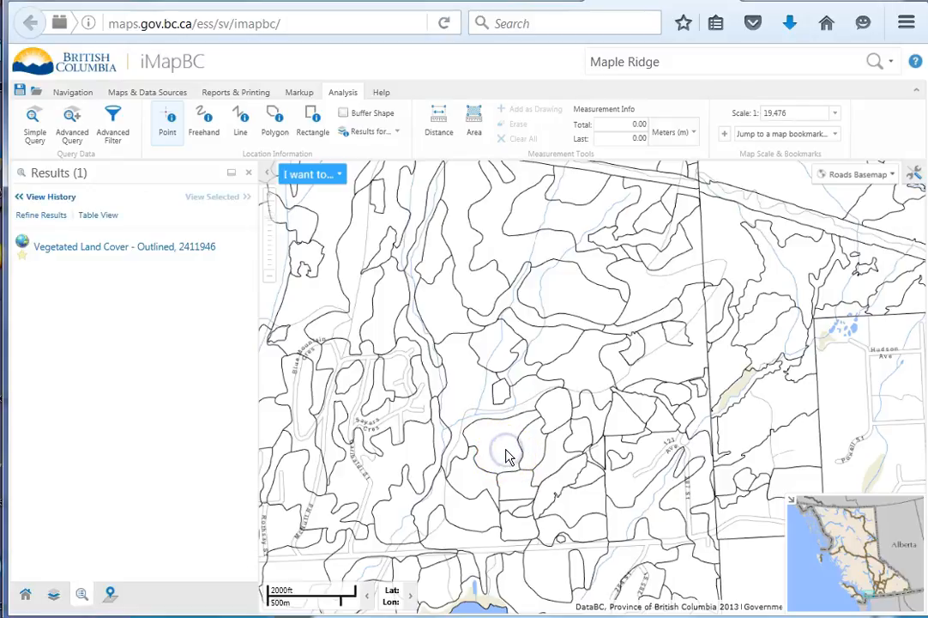
click(495, 427)
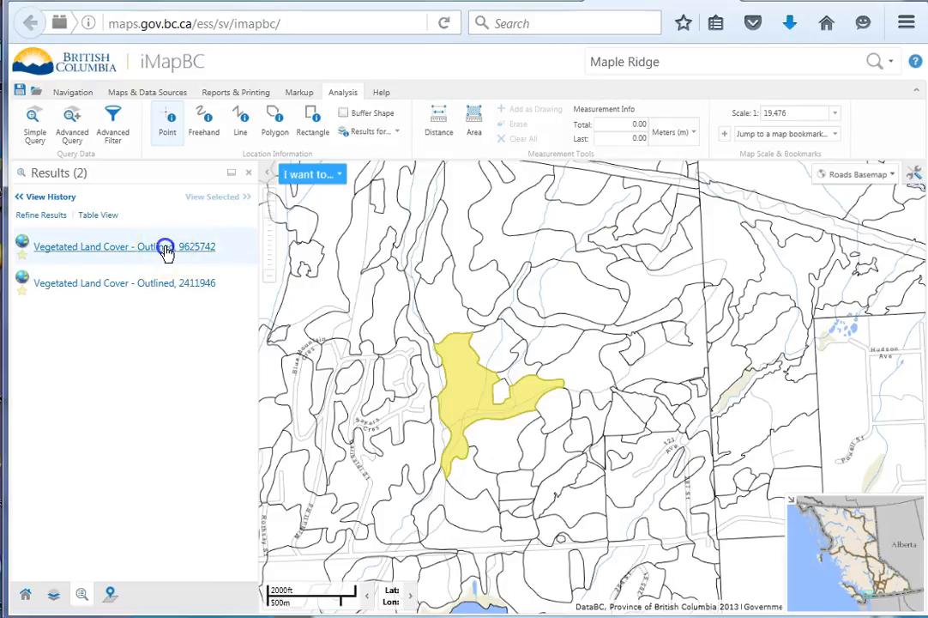
Open the attributes of Vegetated Land Cover - Outlined polygon 9625742 and examine its crown closure, site index and leading species fields
click(165, 248)
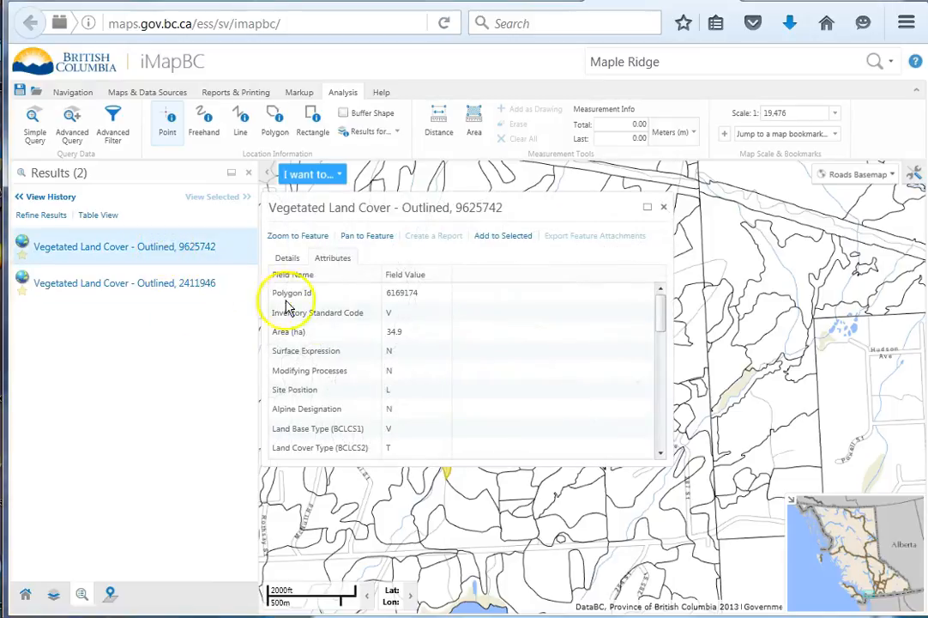
click(663, 322)
drag(665, 322, 667, 386)
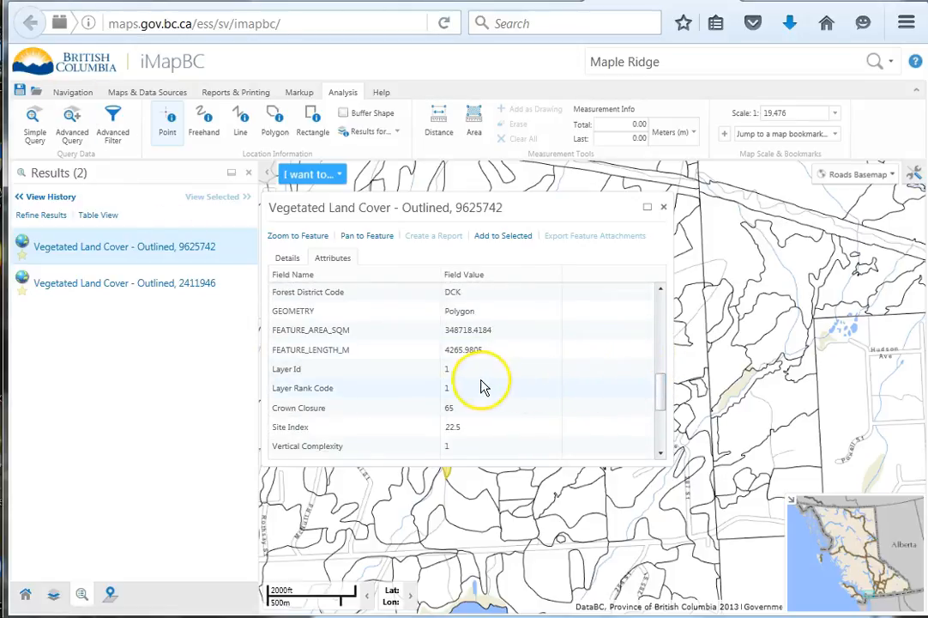
scroll(480, 386, down, 2)
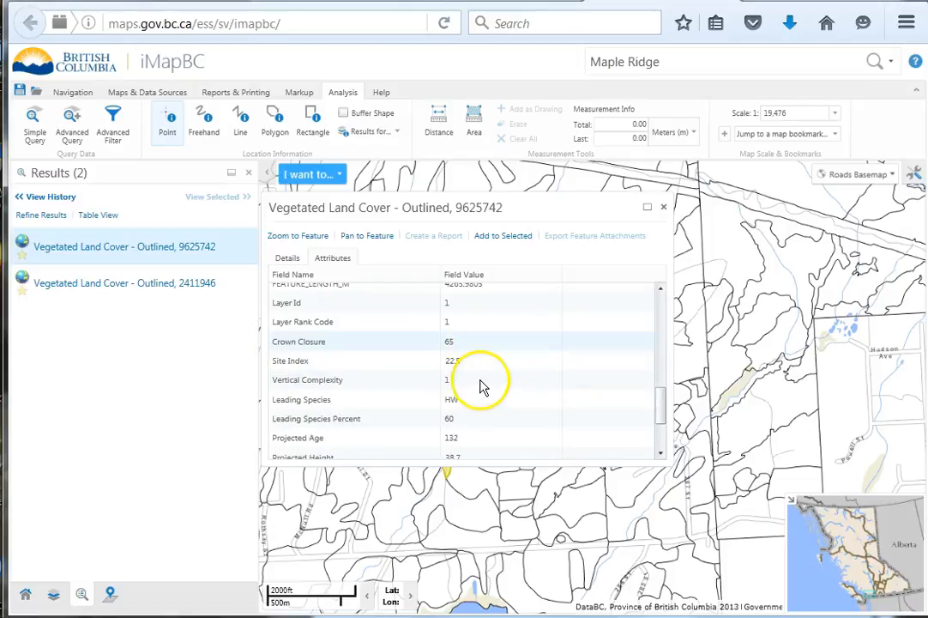
Examine the polygon's leading species, leading species percent, projected age, projected height and tree biomass fields, then close its attributes
click(375, 403)
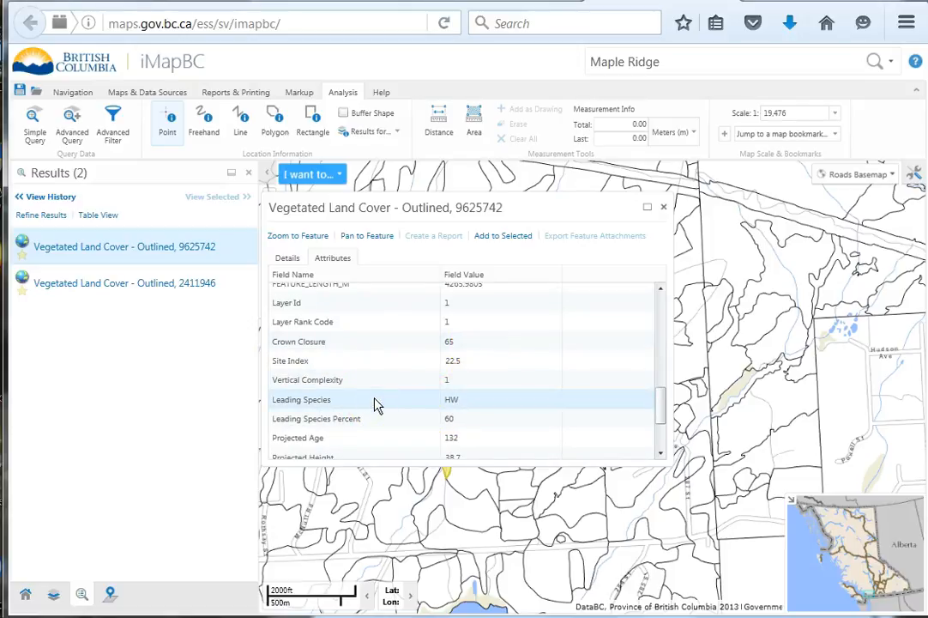
click(373, 419)
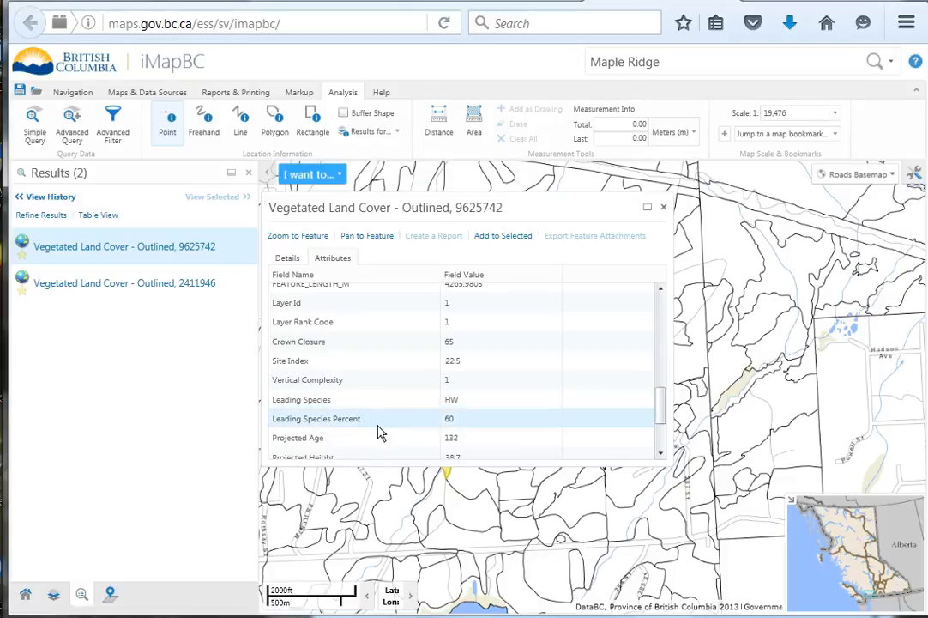
scroll(392, 425, down, 1)
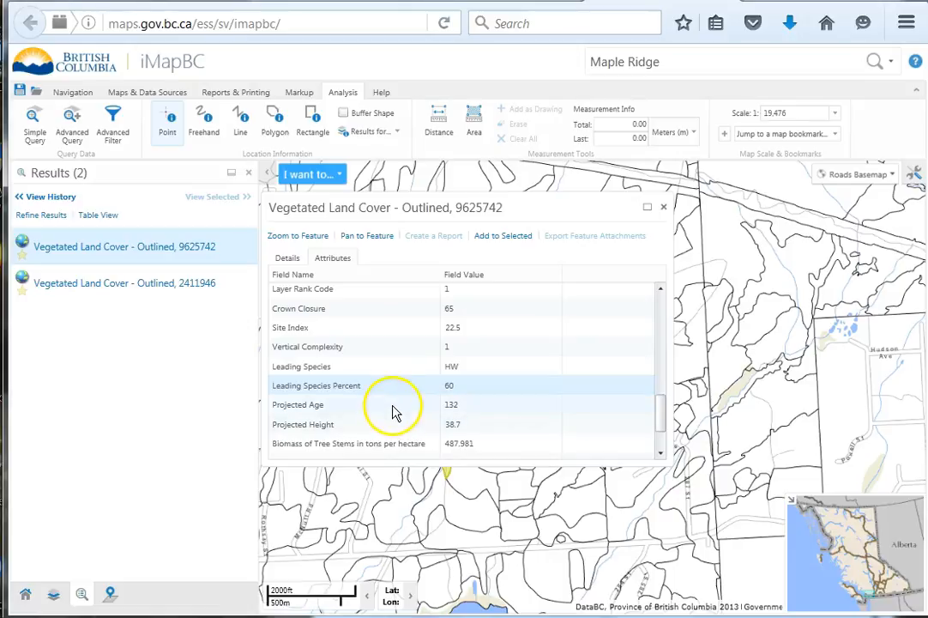
click(393, 409)
scroll(393, 412, down, 1)
click(391, 392)
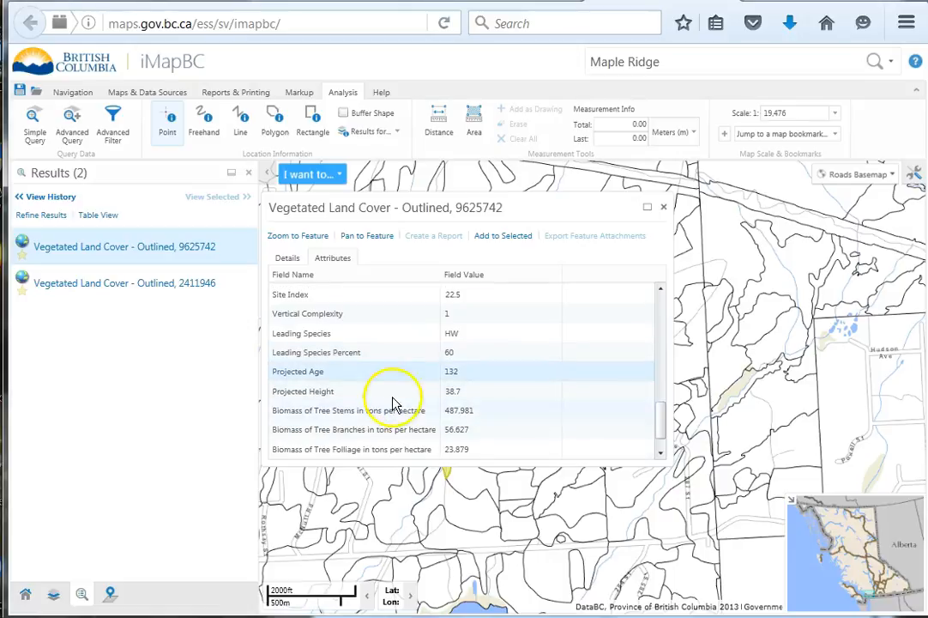
click(399, 295)
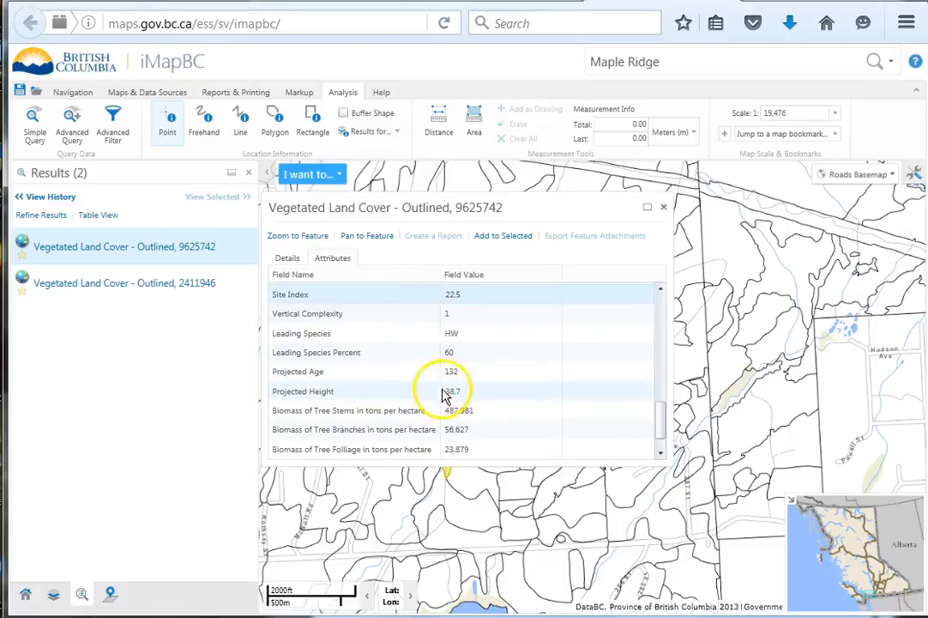
scroll(418, 413, down, 1)
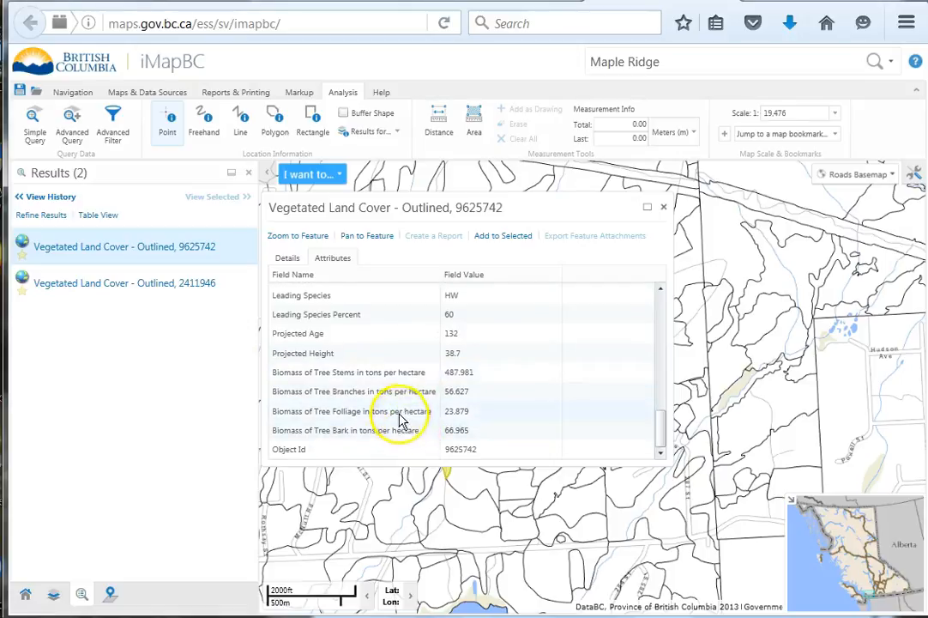
scroll(400, 420, up, 2)
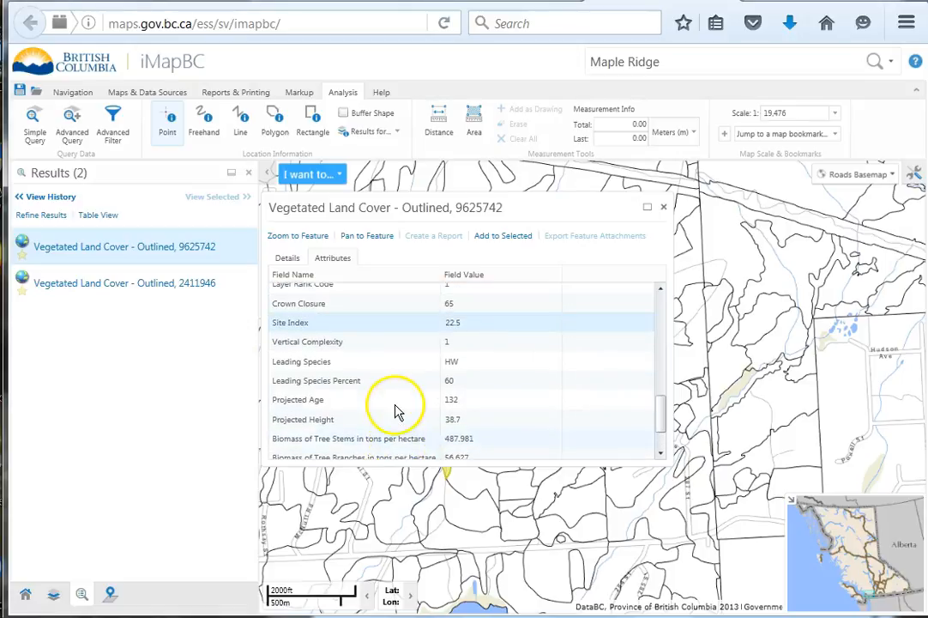
click(401, 306)
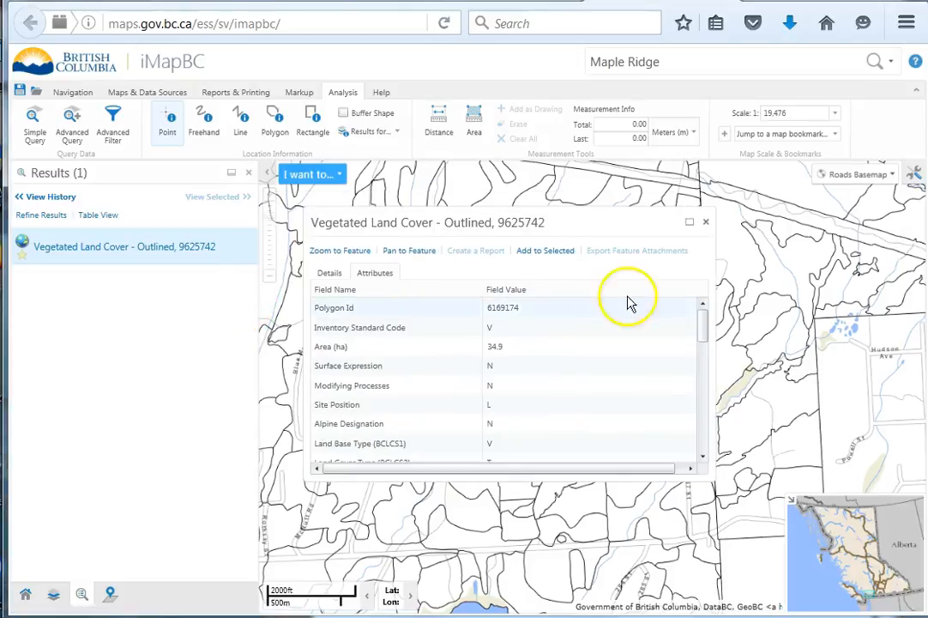
click(706, 223)
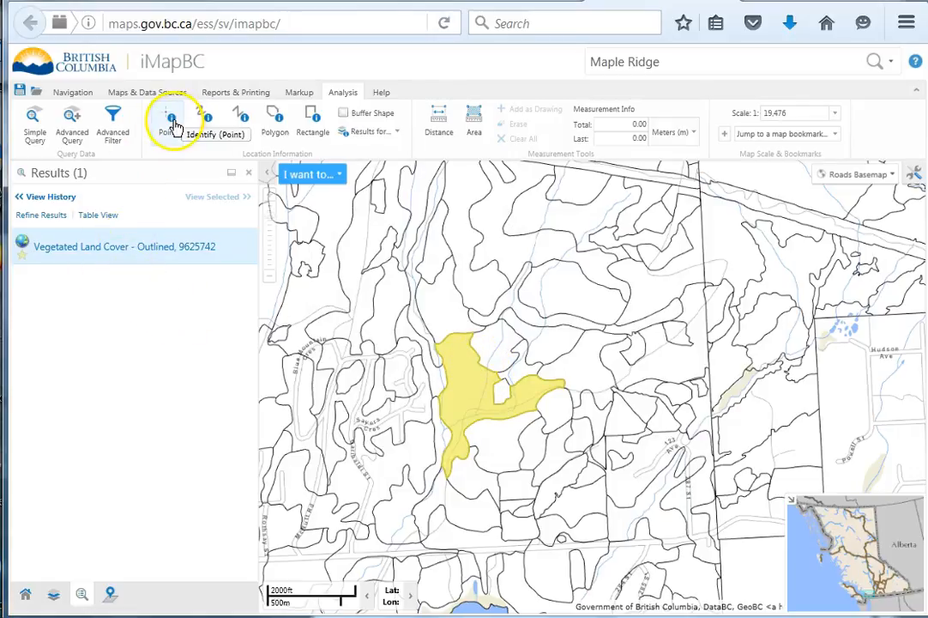
Remove the Vegetated Land Cover - Outlined layer from the map through the provincial layer catalog
click(152, 93)
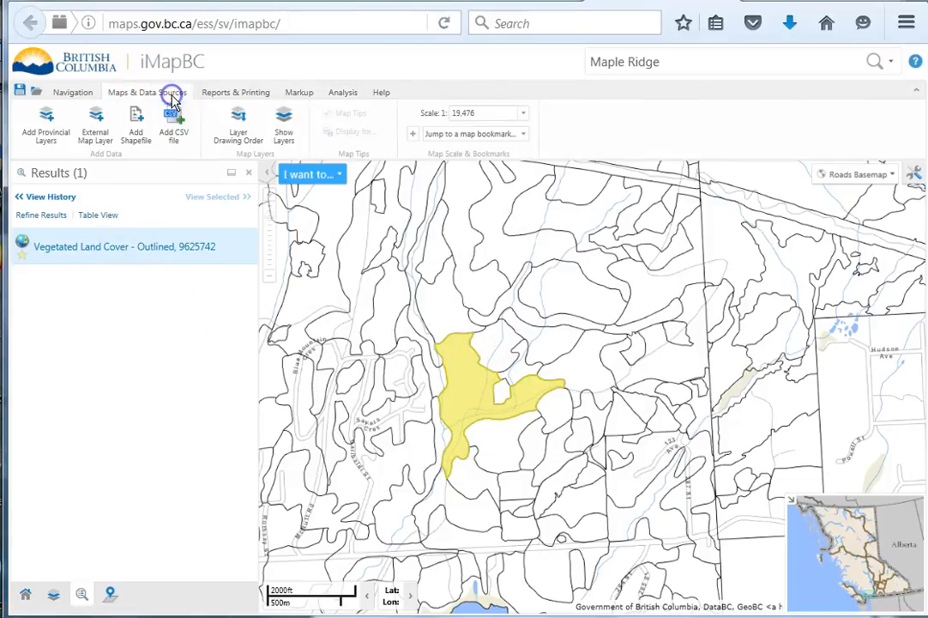
click(46, 114)
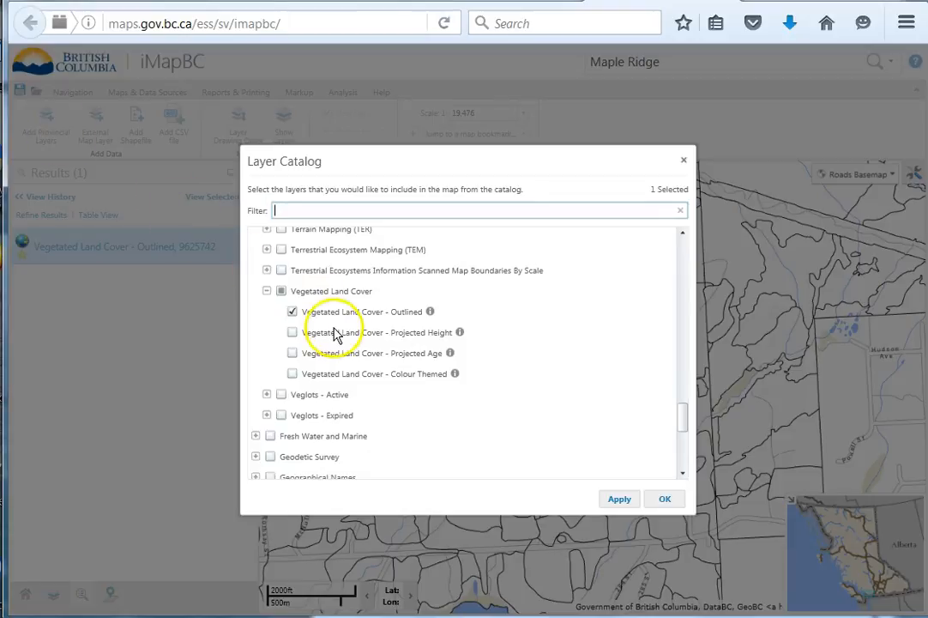
click(292, 312)
click(619, 499)
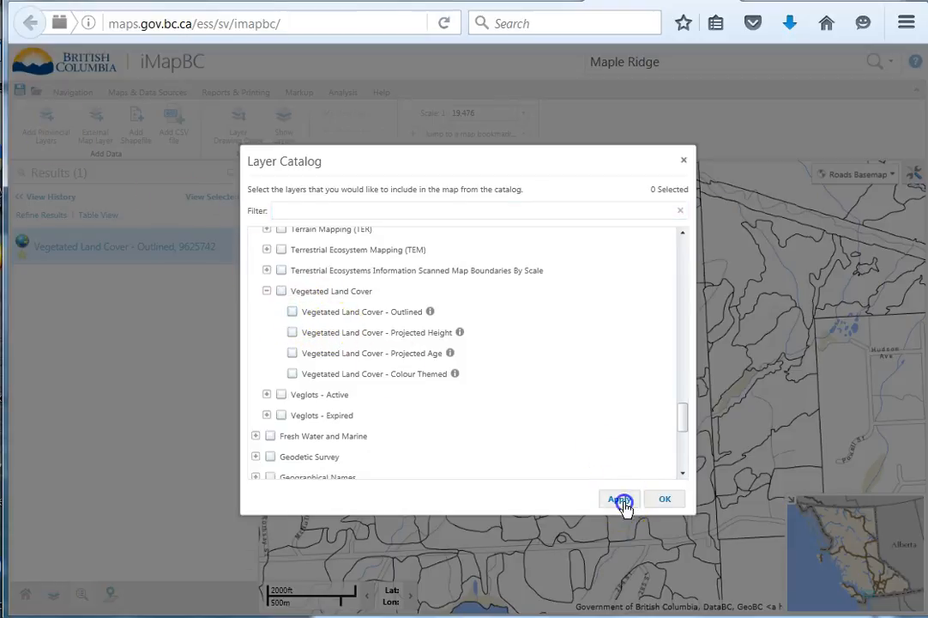
click(684, 163)
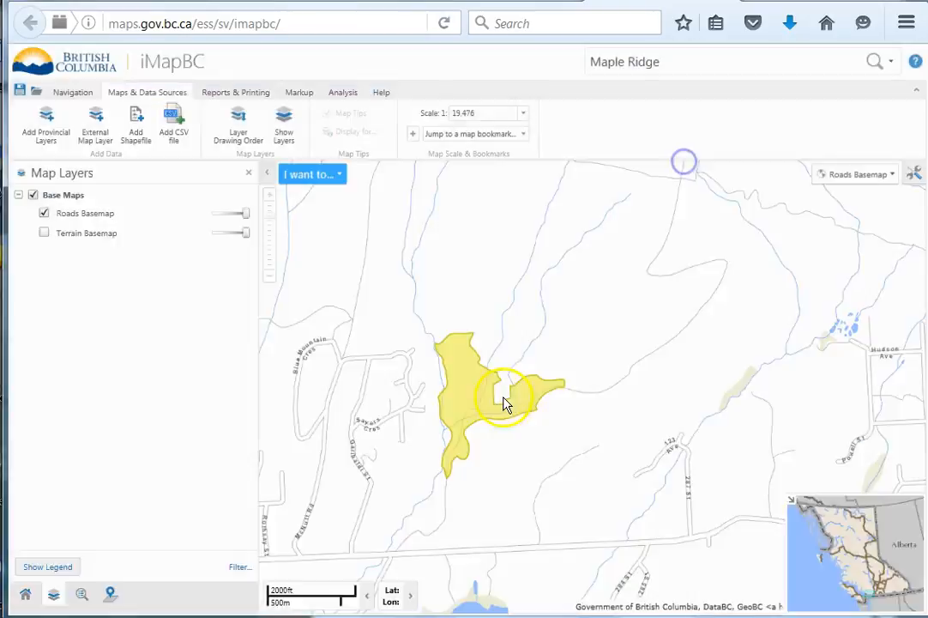
Clear the yellow highlight of the identified polygon from the map
click(491, 438)
click(491, 357)
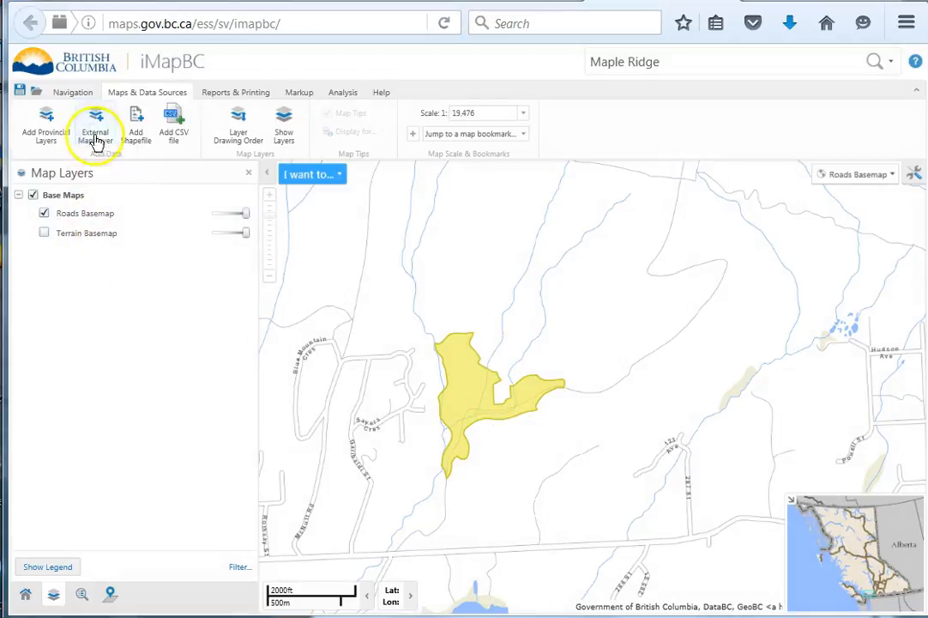
click(341, 93)
click(330, 226)
click(451, 373)
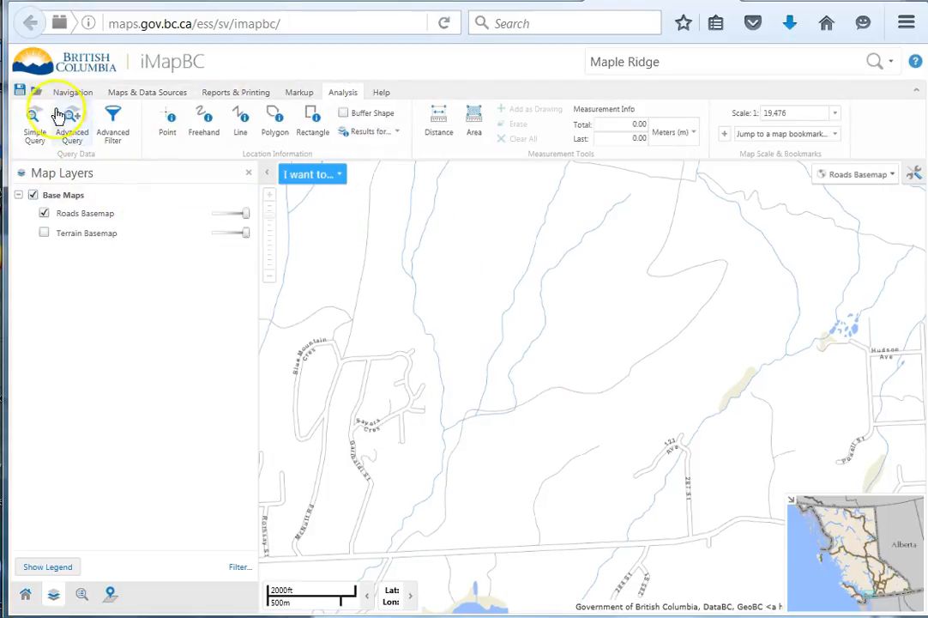
Select the Vegetated Land Cover - Outlined layer in the provincial layer catalog and collapse the Forest Grasslands and Wetlands category
click(125, 92)
click(60, 130)
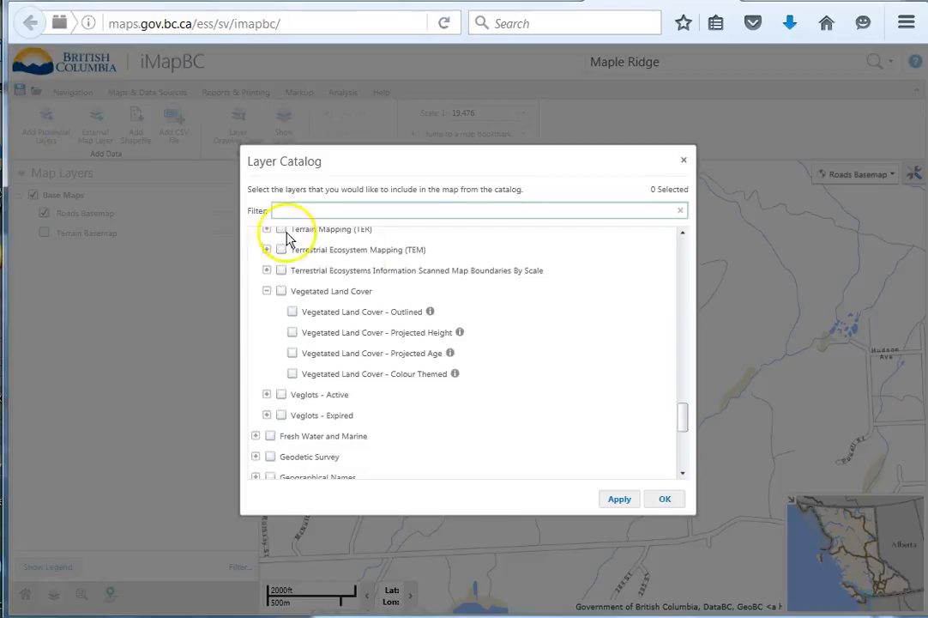
click(292, 312)
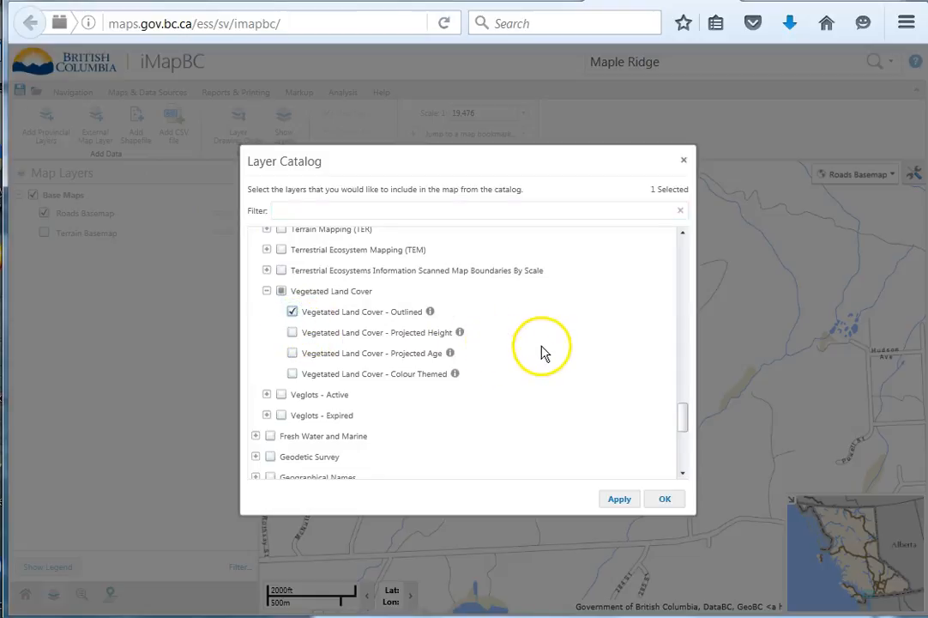
drag(682, 429, 674, 251)
click(255, 363)
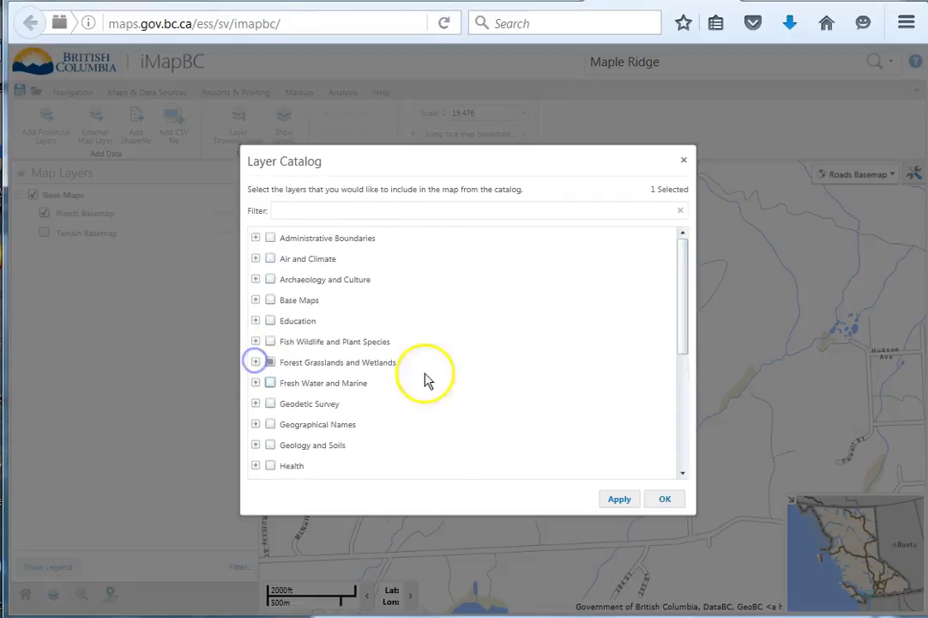
Add the Forest Cover Inventory and Forest Cover Silviculture - ALL - RSLT - Outline layers from RESULTS Forest Cover Polygons under Licenses and Permits
scroll(480, 374, down, 3)
scroll(489, 374, down, 1)
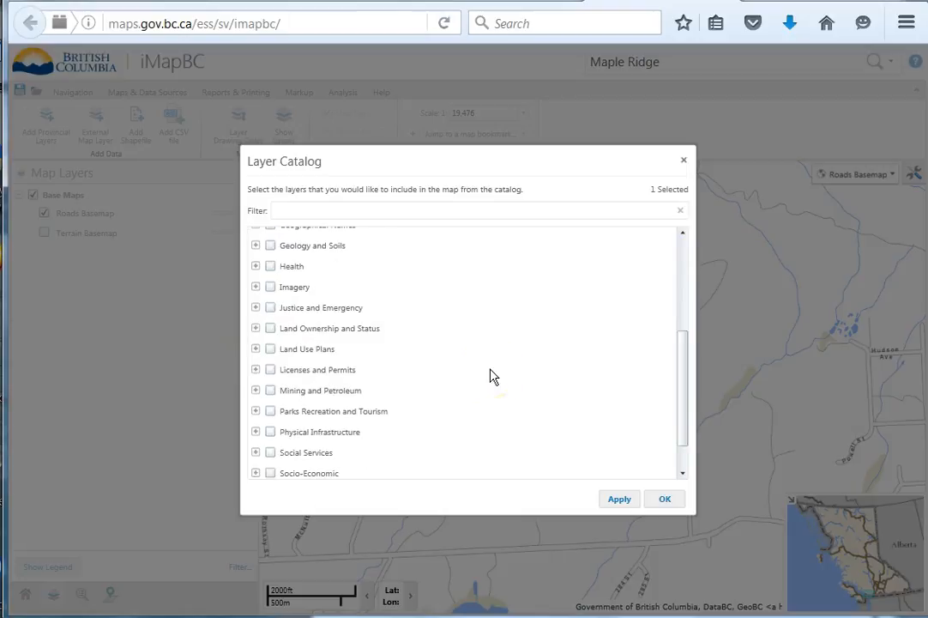
click(256, 370)
scroll(426, 391, down, 5)
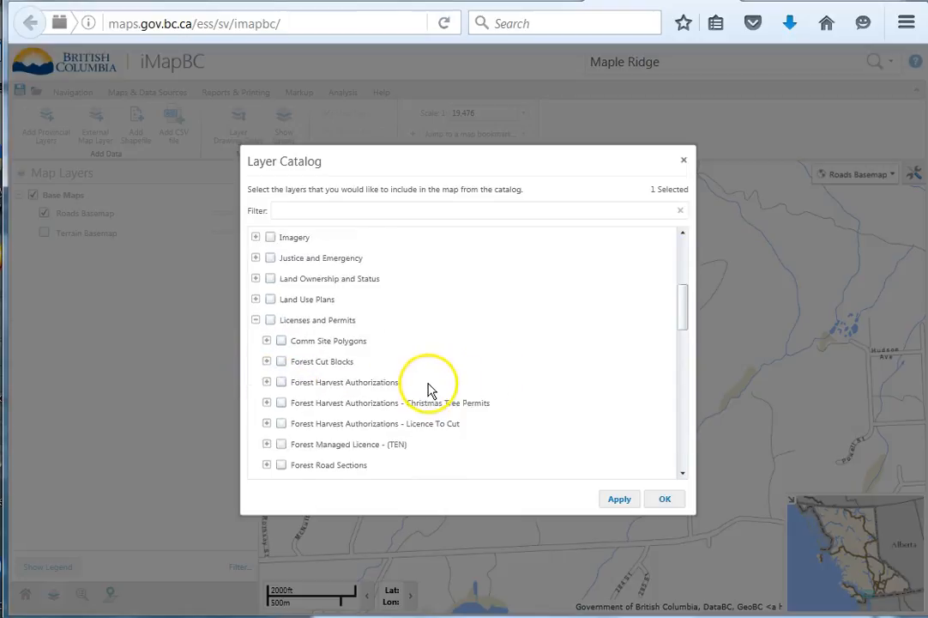
scroll(429, 394, down, 4)
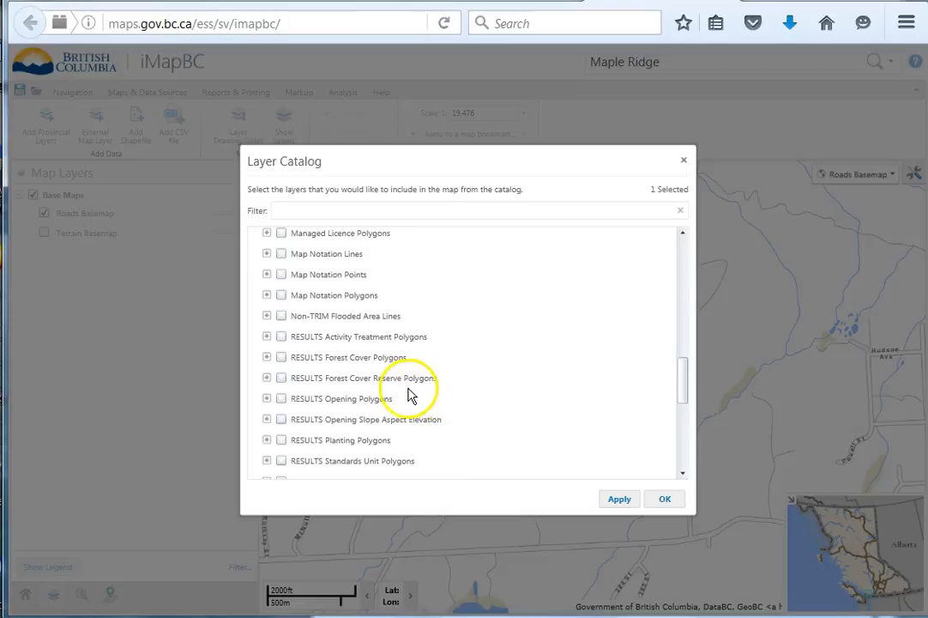
click(266, 357)
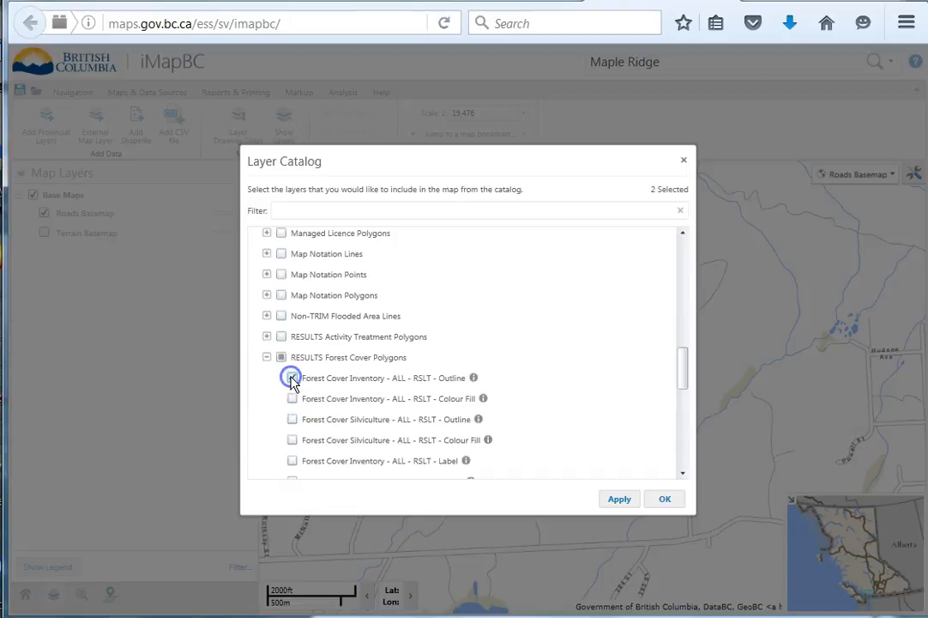
click(292, 420)
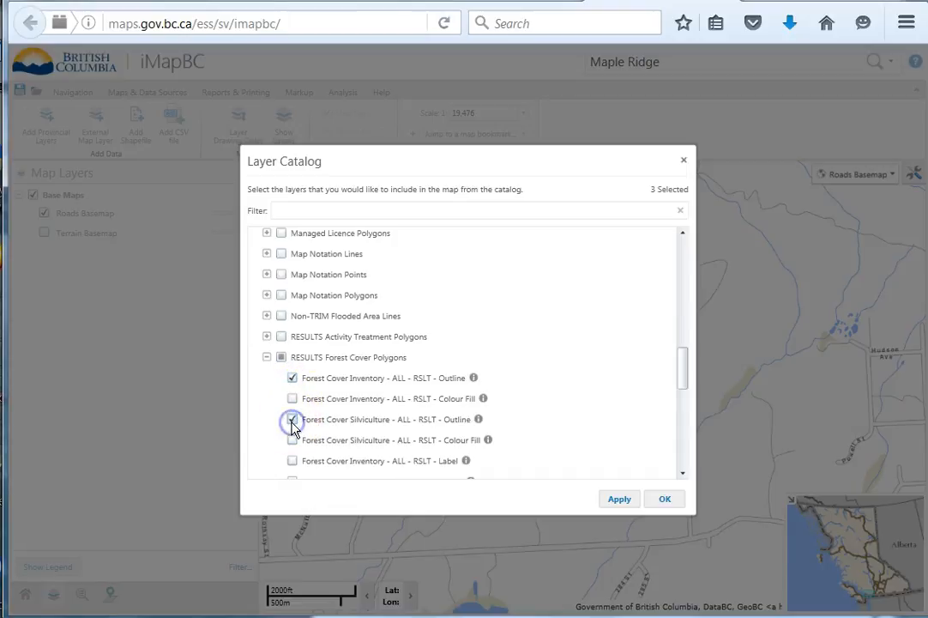
click(621, 501)
click(664, 504)
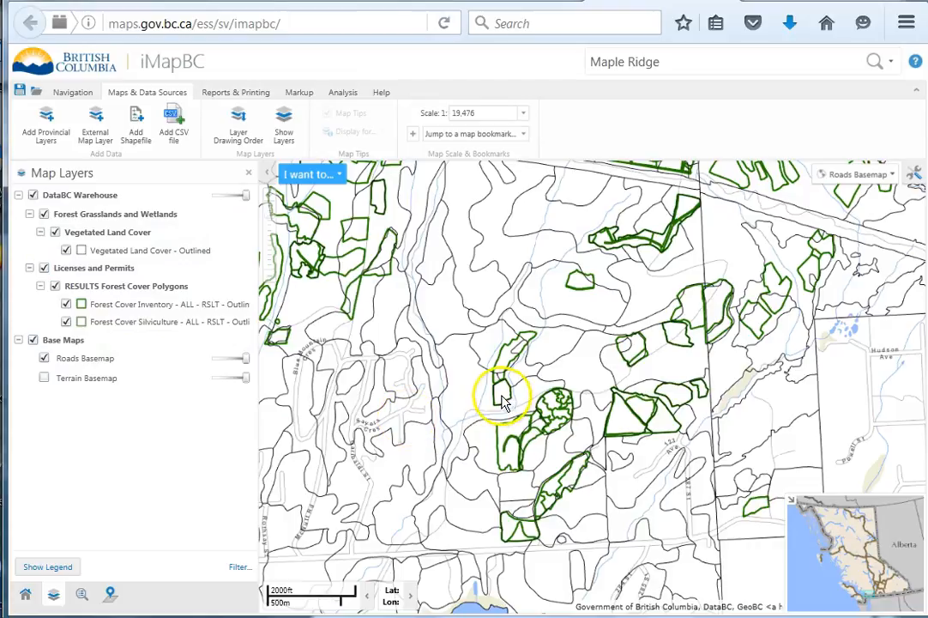
Hide the Vegetated Land Cover group and identify the small forest cover polygon northwest of 123 Ave with the Point location information tool
click(55, 232)
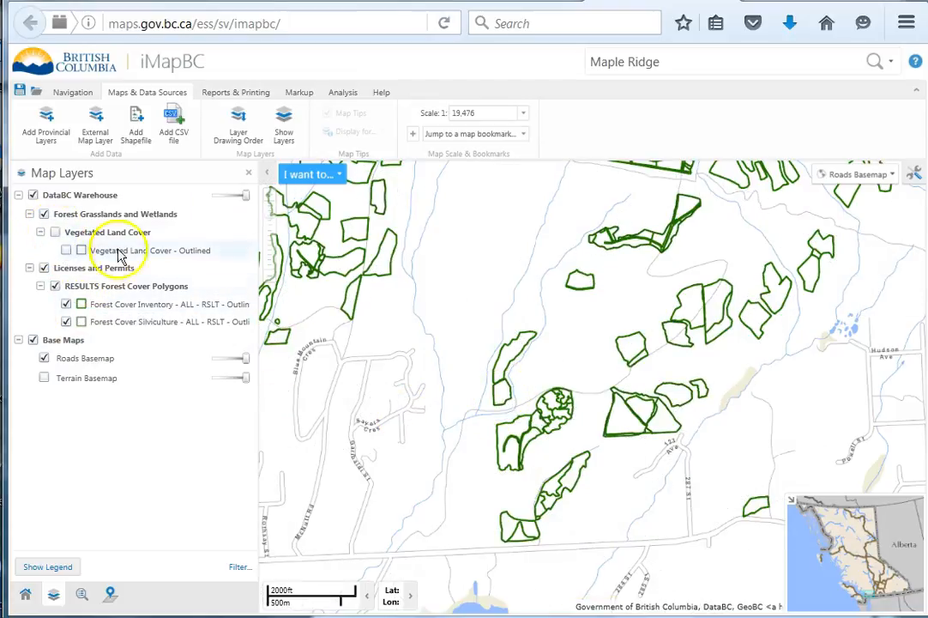
click(341, 94)
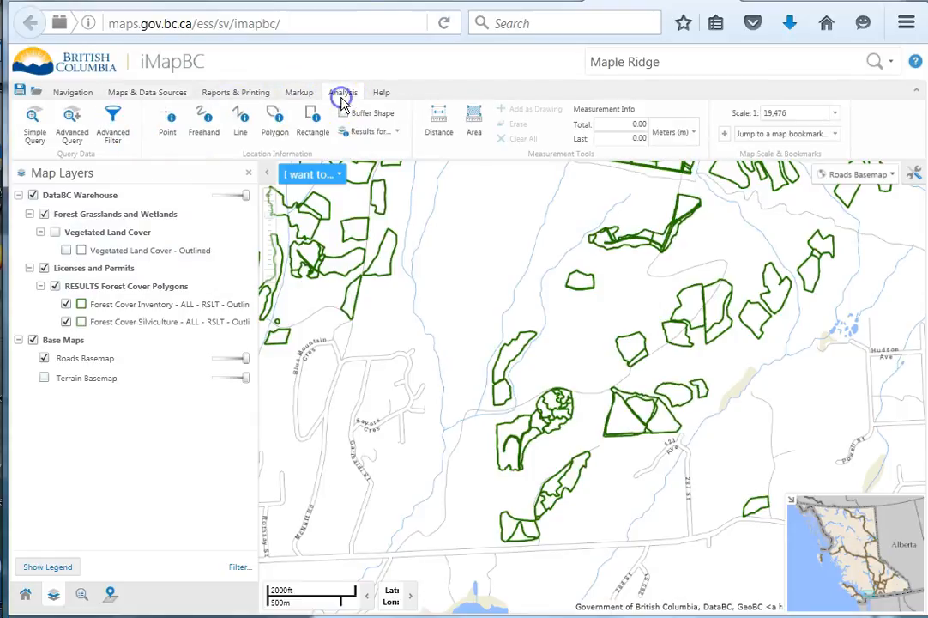
click(171, 127)
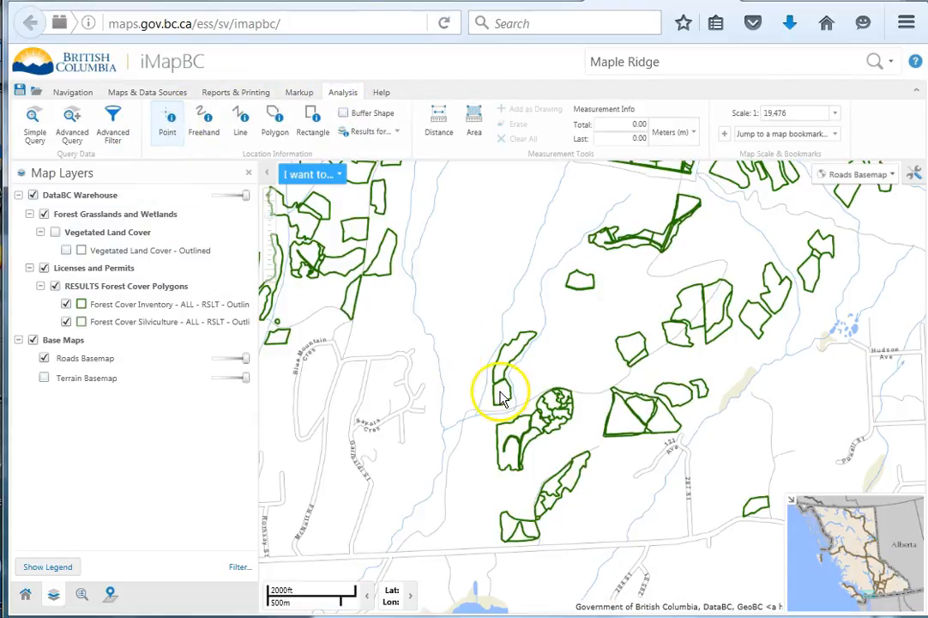
click(500, 389)
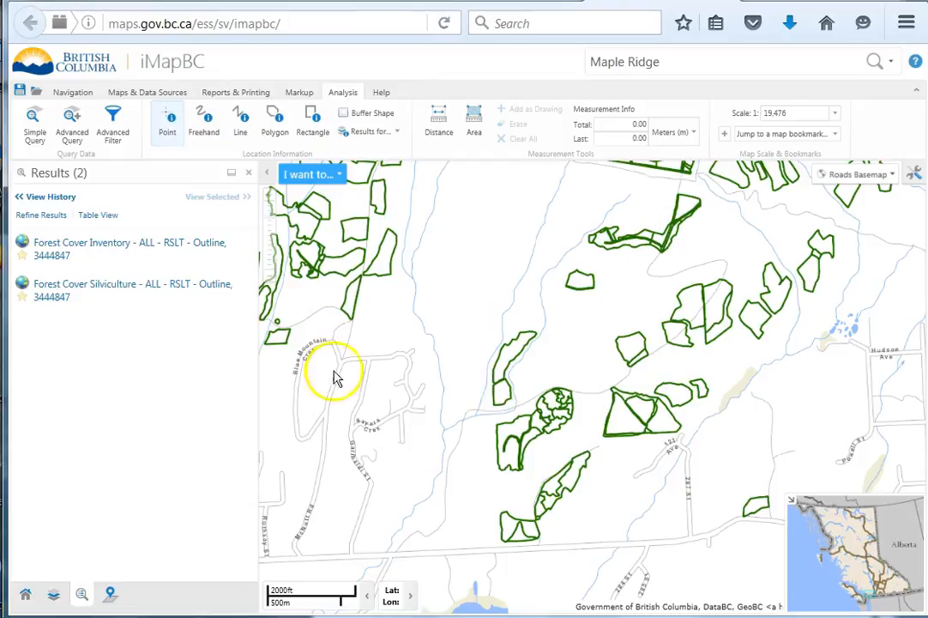
Examine the I Inv Label field of the identified Forest Cover Inventory polygon and the S Silv Label field of the Forest Cover Silviculture polygon
click(157, 243)
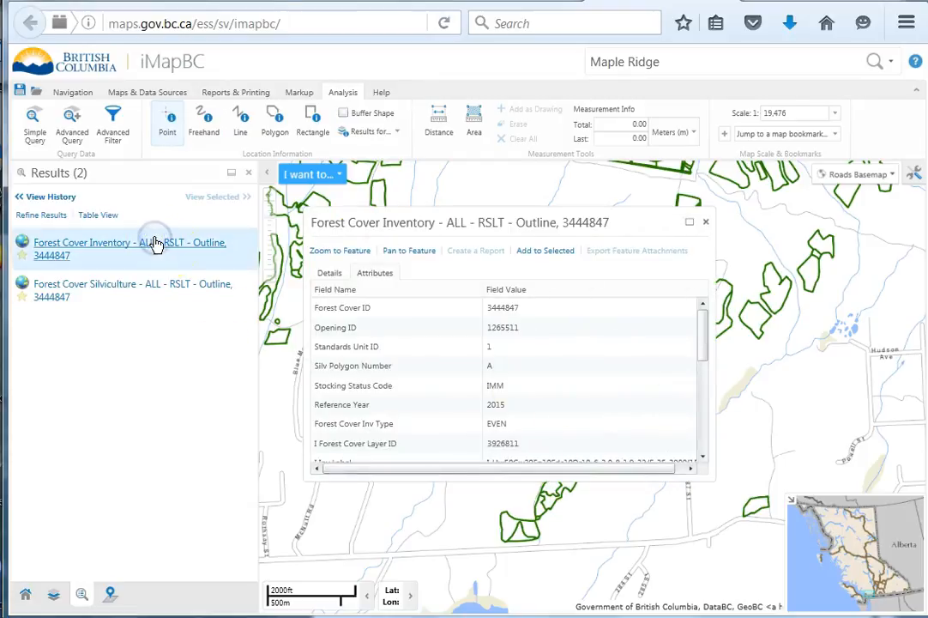
mouse_move(706, 340)
mouse_down()
mouse_move(712, 385)
mouse_move(697, 343)
mouse_up()
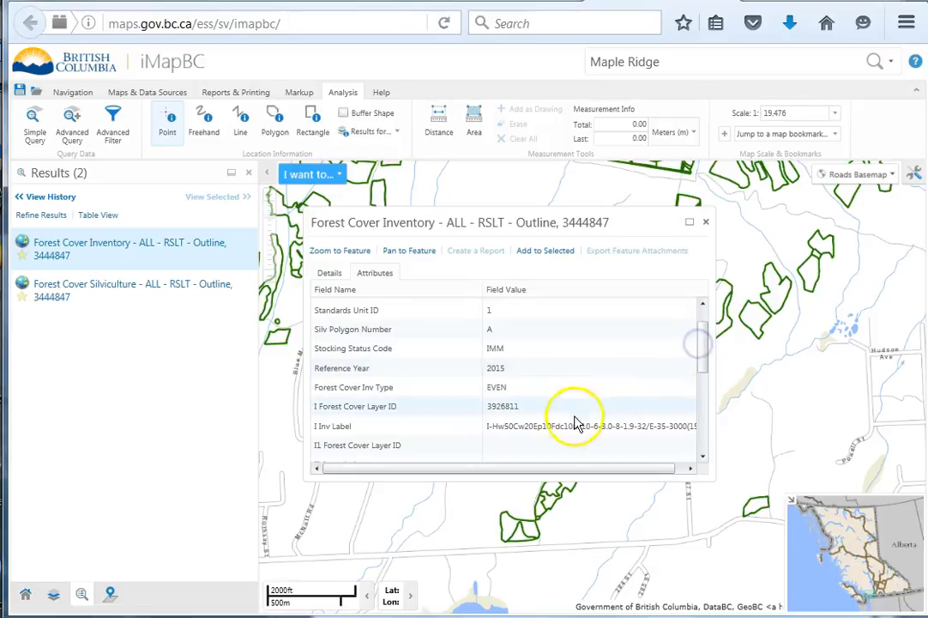
click(557, 428)
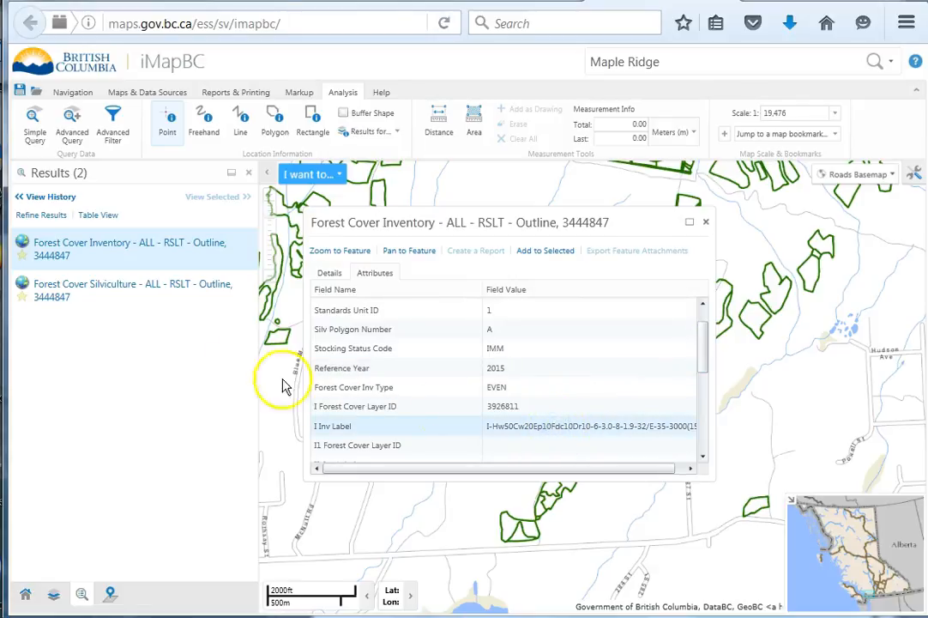
click(141, 287)
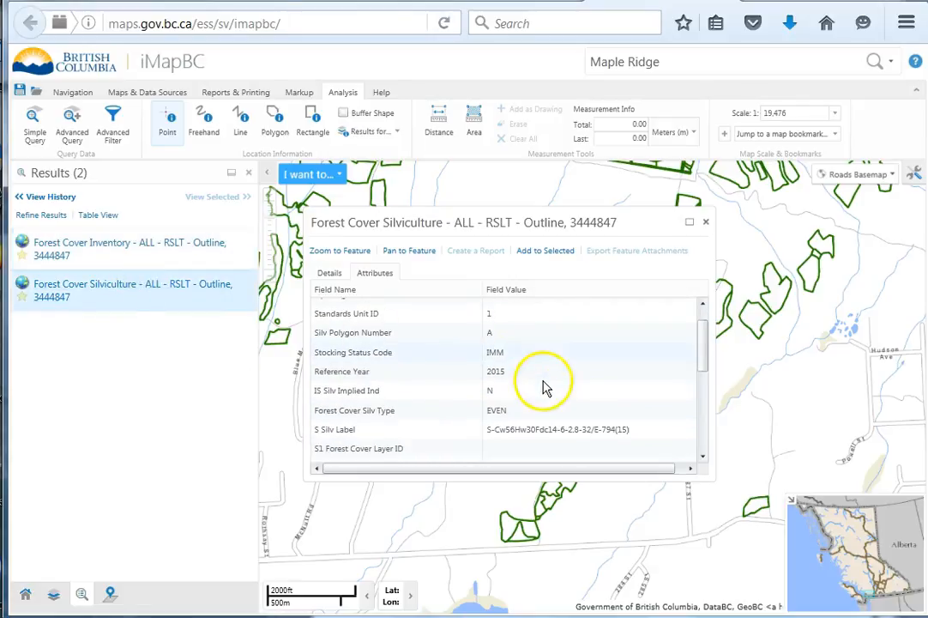
click(524, 429)
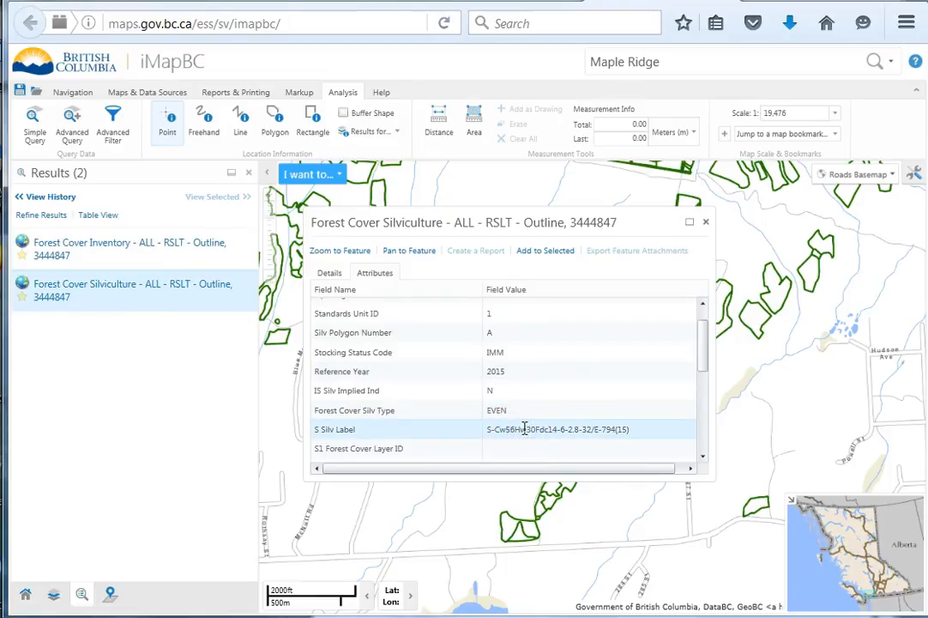